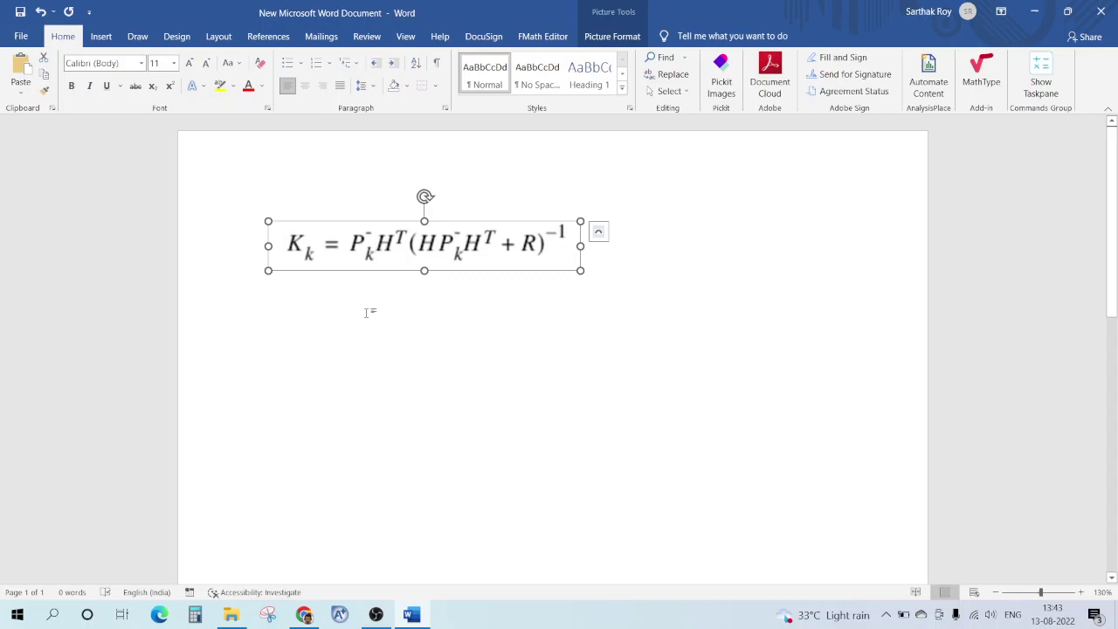
# Set the equation picture's text wrapping to In Front of Text and move the picture up and to the right on the page
pyautogui.moveTo(420, 218); pyautogui.dragTo(481, 258)
pyautogui.rightClick(477, 250)
pyautogui.click(437, 255)
pyautogui.click(597, 230)
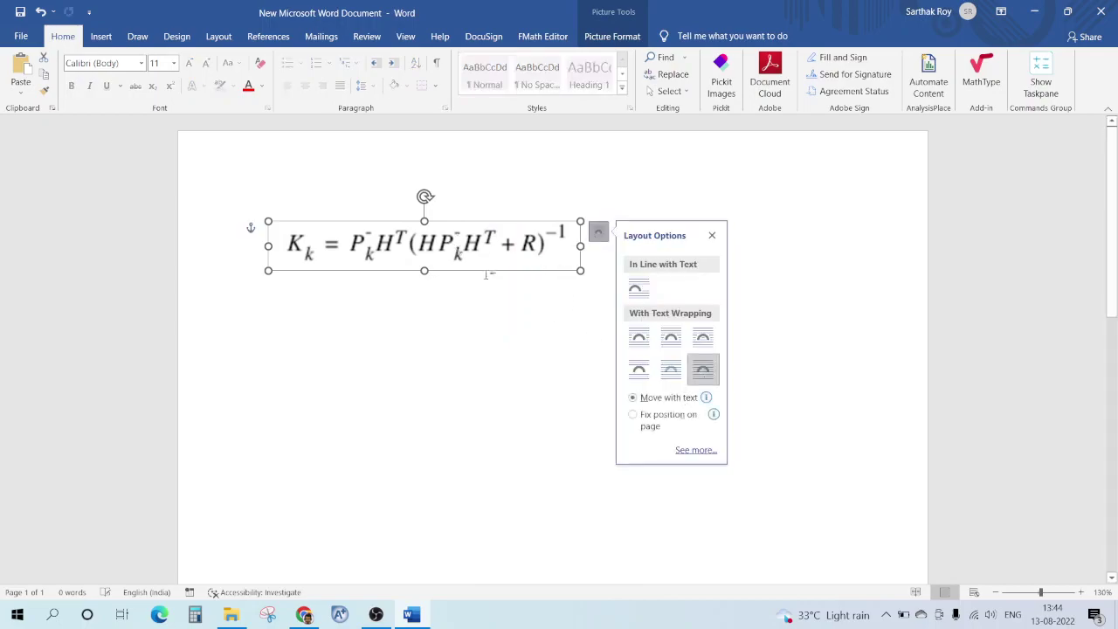
pyautogui.moveTo(479, 266); pyautogui.dragTo(587, 218)
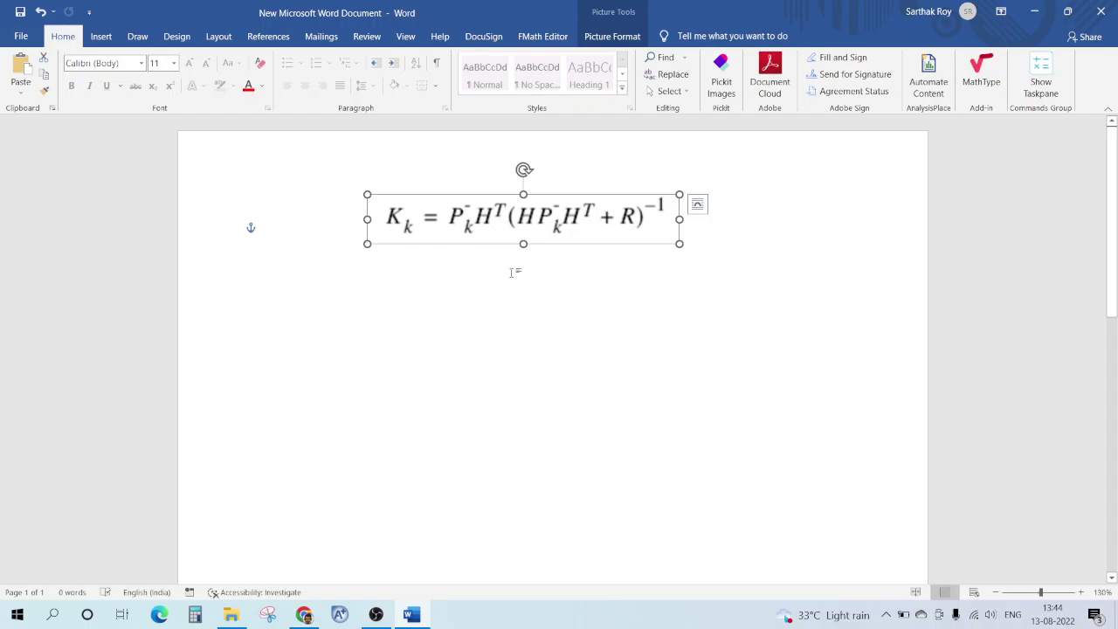
# Insert a blank equation on the page's first line and move the equation picture well below it
pyautogui.click(100, 36)
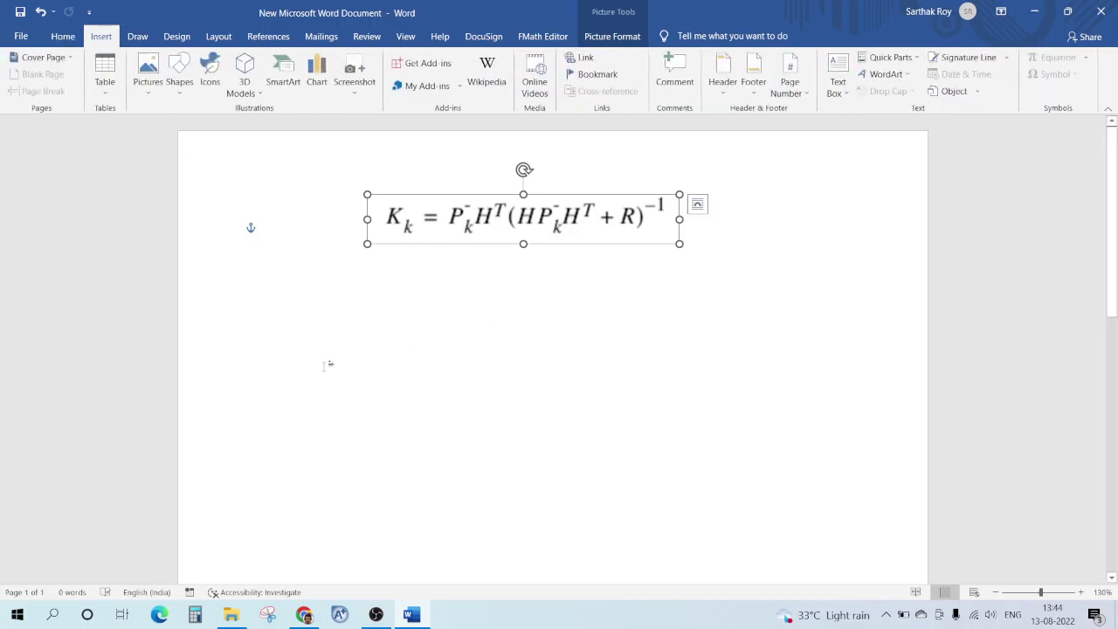
pyautogui.click(286, 323)
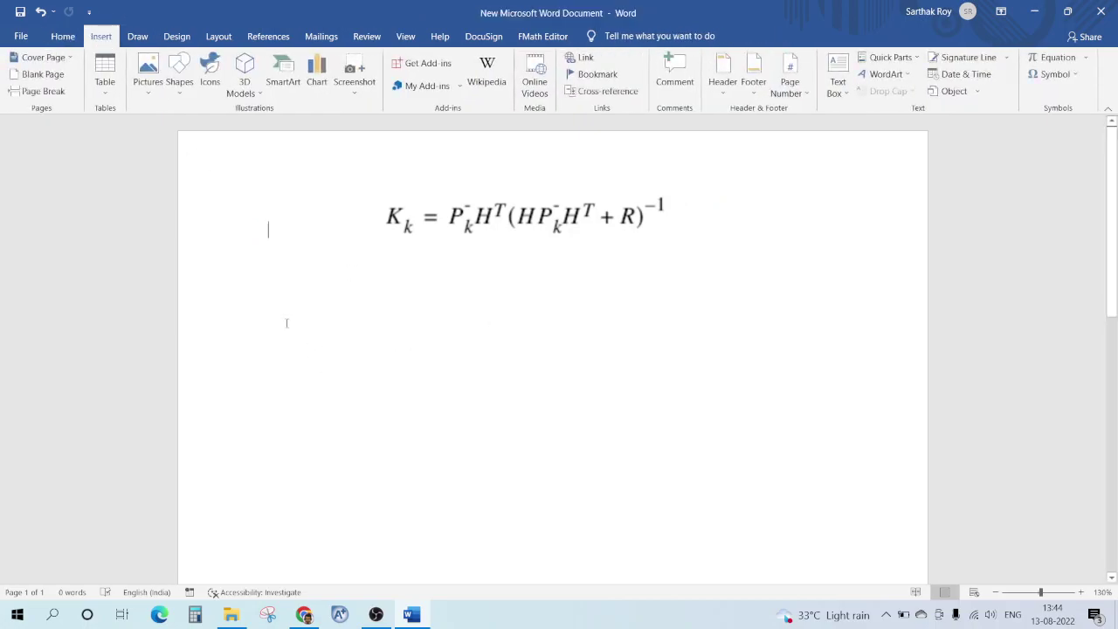
pyautogui.click(1051, 57)
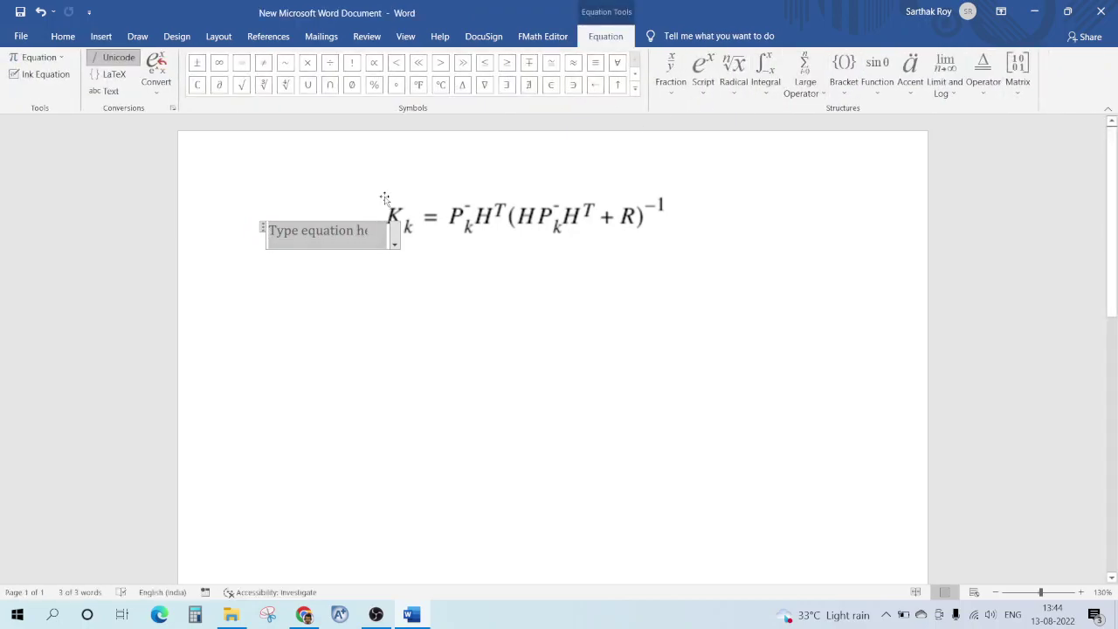
pyautogui.click(394, 245)
pyautogui.moveTo(349, 227); pyautogui.dragTo(384, 261)
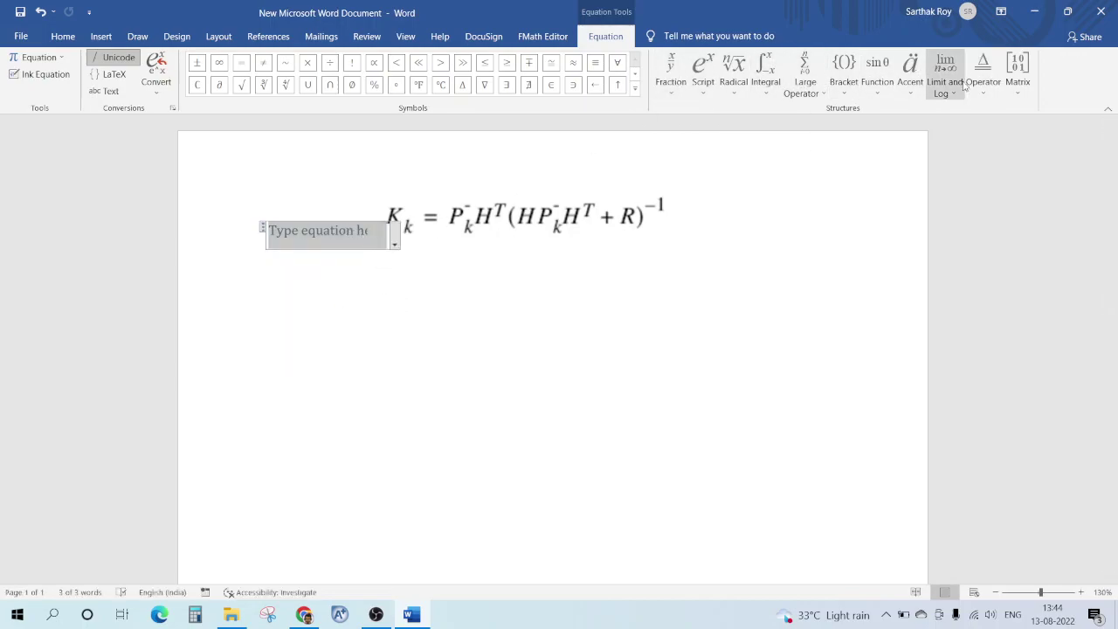
pyautogui.moveTo(463, 220); pyautogui.dragTo(365, 535)
pyautogui.click(369, 233)
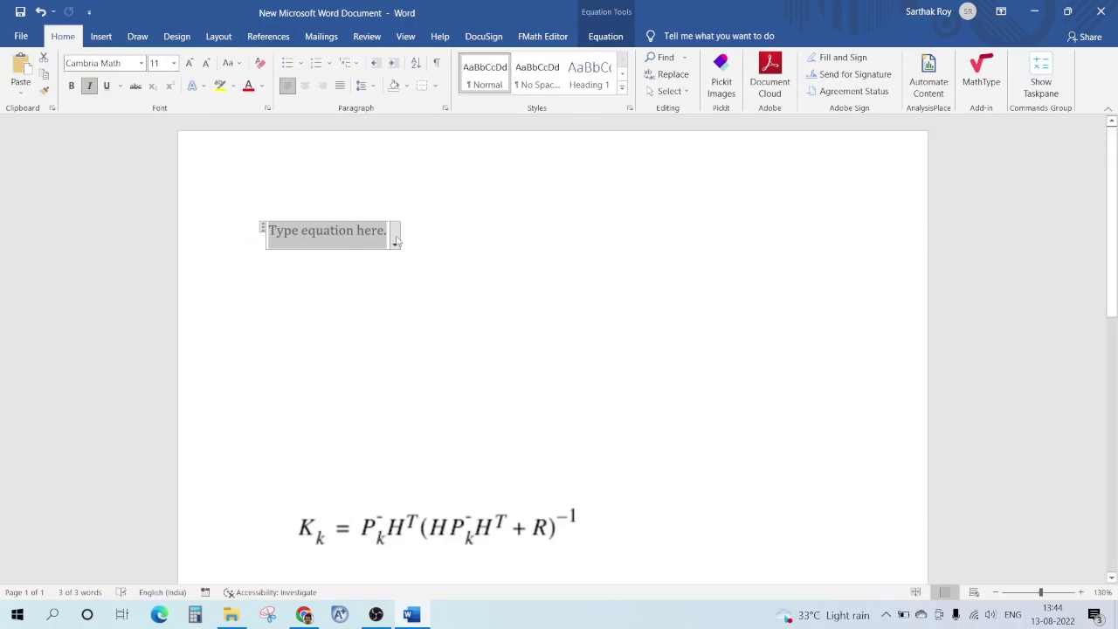
# Open the ink equation editor for the blank equation and enlarge its writing area to make room for a long formula
pyautogui.click(102, 36)
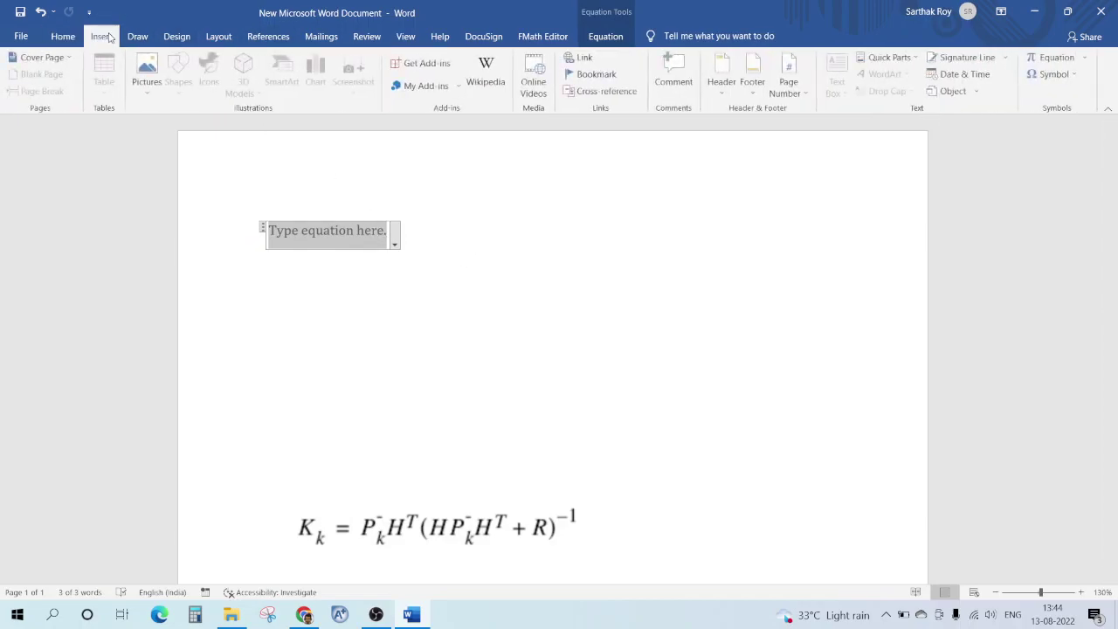
pyautogui.click(1055, 59)
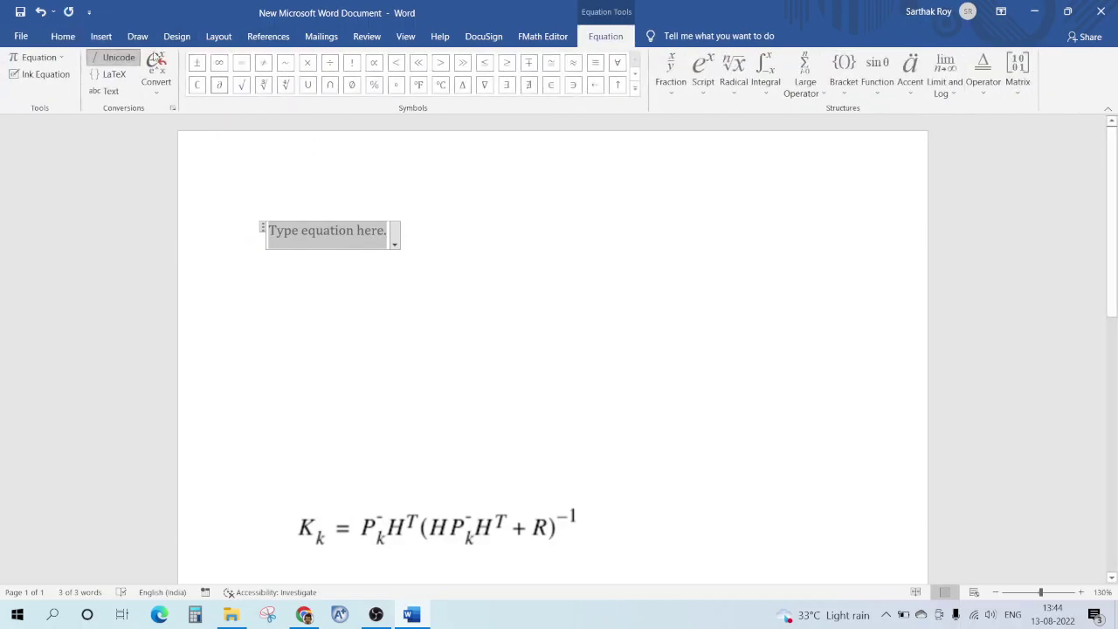
pyautogui.click(51, 76)
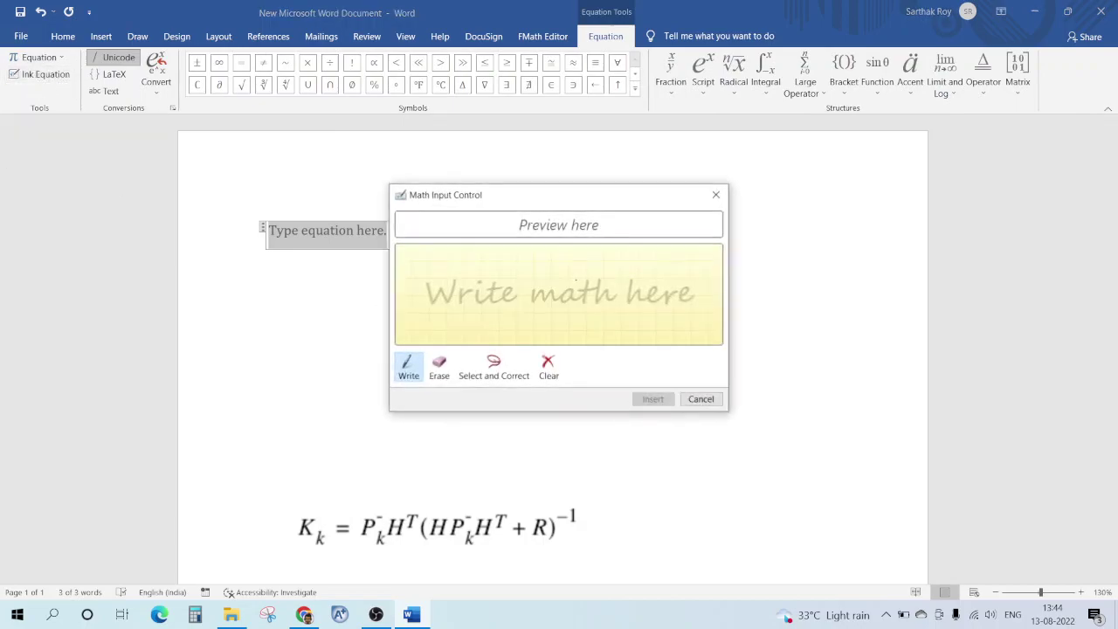
pyautogui.moveTo(564, 198); pyautogui.dragTo(262, 105)
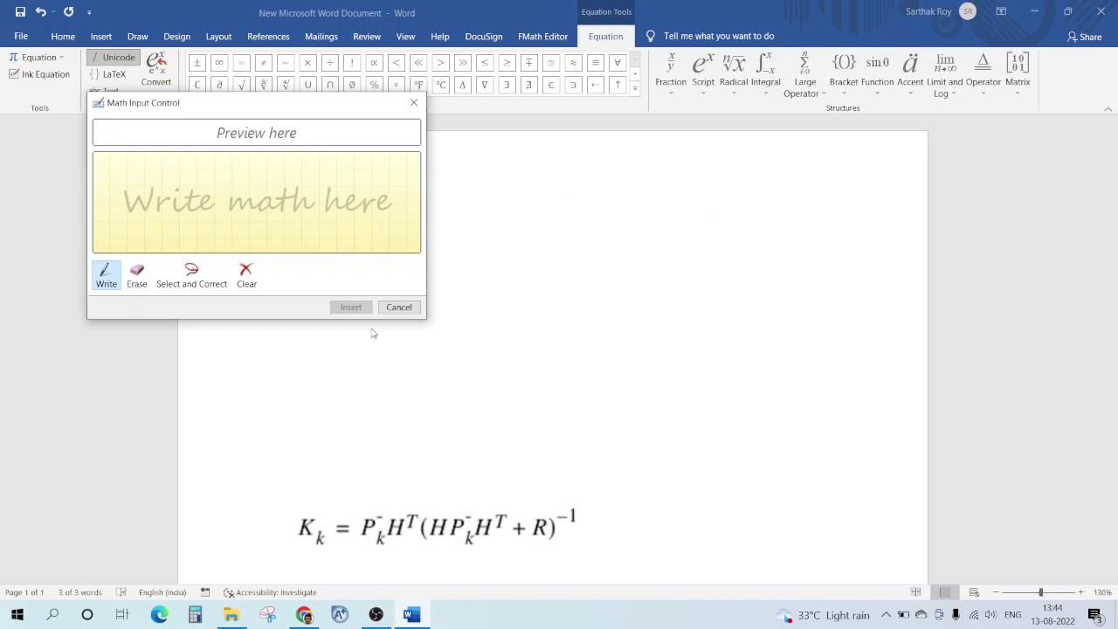
pyautogui.moveTo(405, 320); pyautogui.dragTo(406, 398)
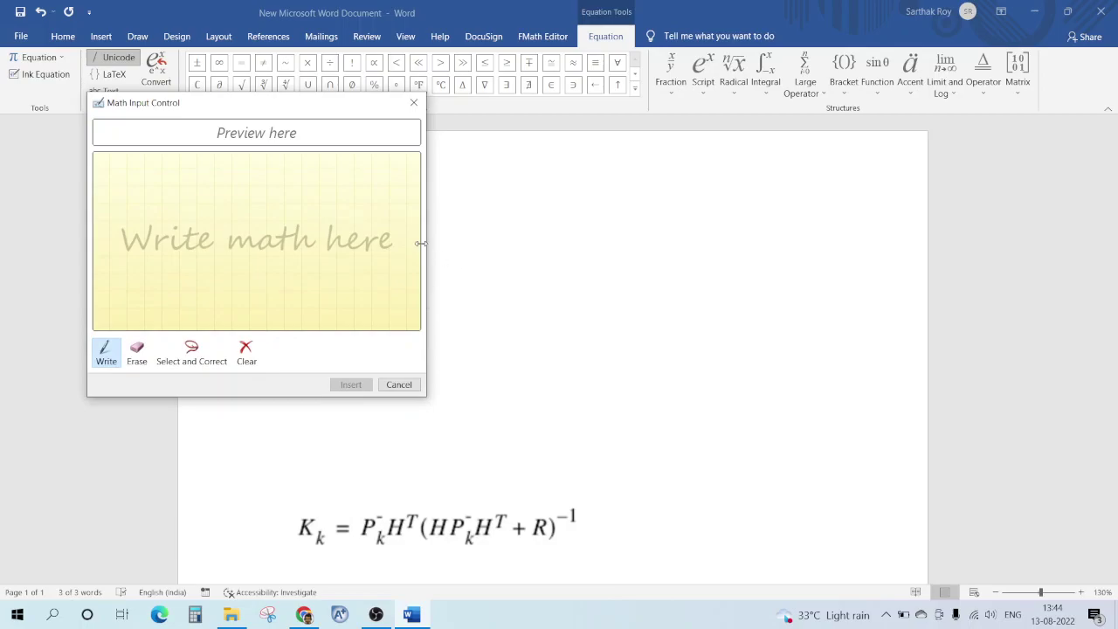
pyautogui.moveTo(332, 113); pyautogui.dragTo(450, 132)
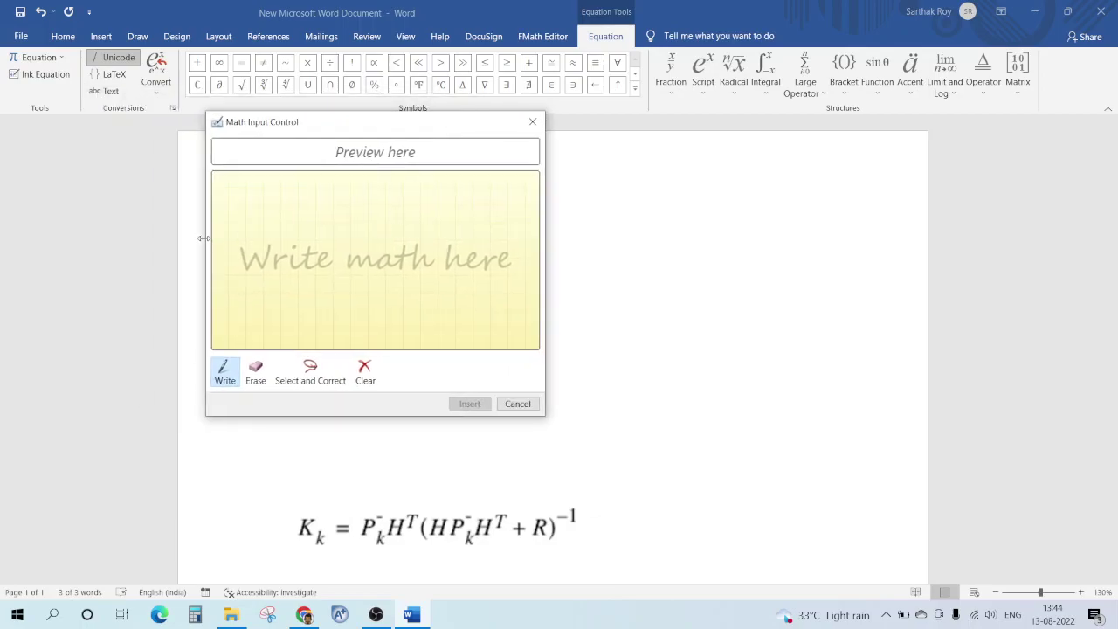
pyautogui.moveTo(206, 236); pyautogui.dragTo(37, 226)
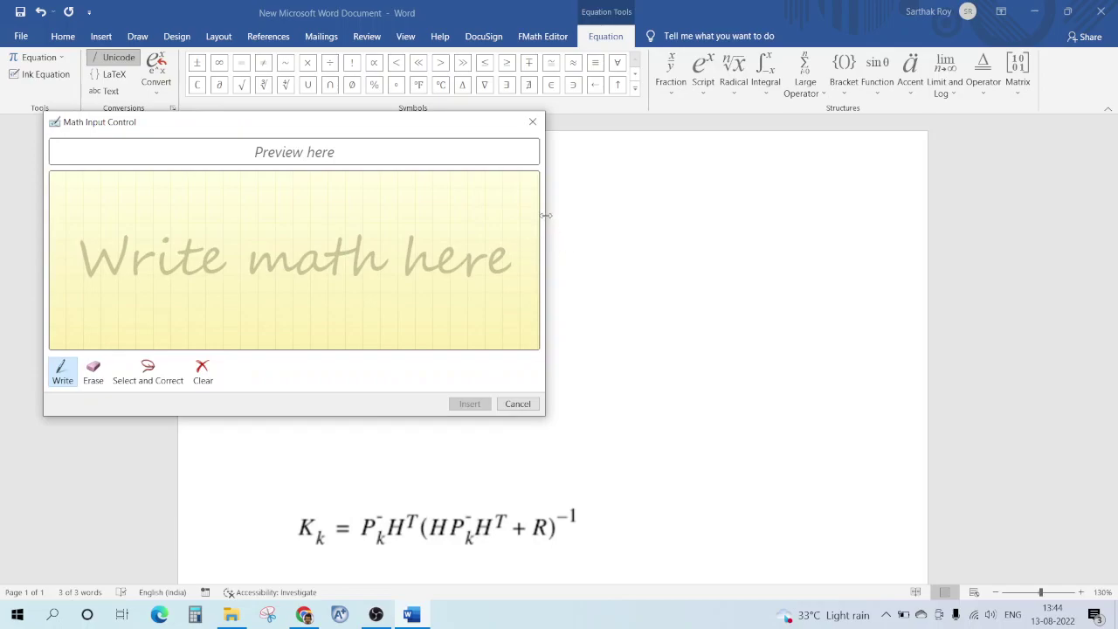
pyautogui.moveTo(545, 215); pyautogui.dragTo(868, 262)
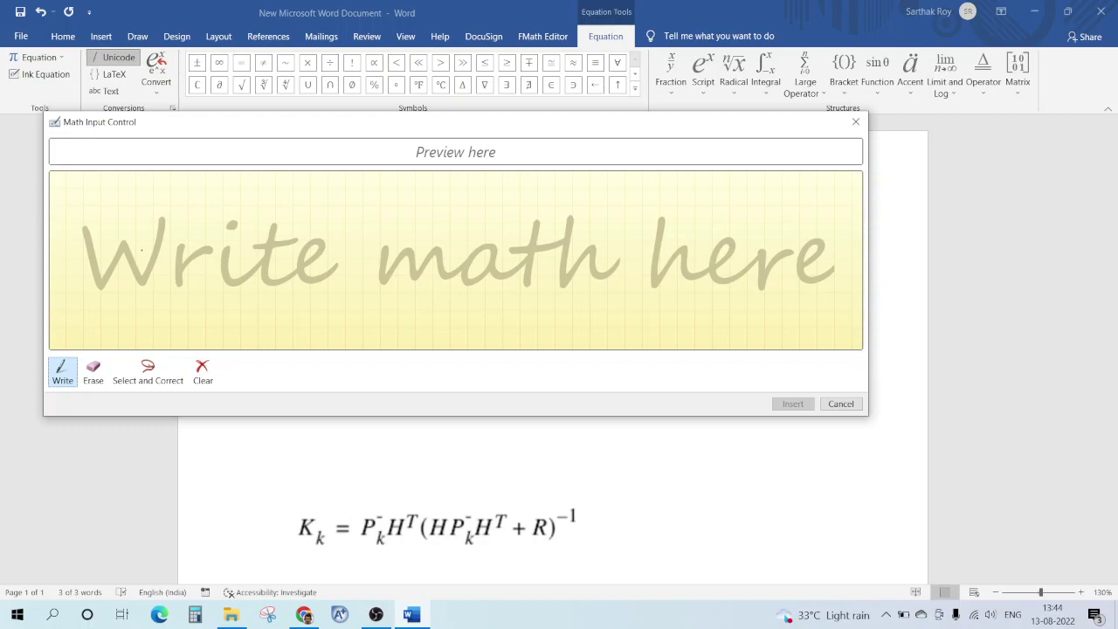
# Handwrite the formula K_k = P_k⁻H^T(HP_k⁻H^T + R)⁻¹ in the writing area, copying the equation picture
pyautogui.moveTo(79, 215)
pyautogui.mouseDown()
pyautogui.moveTo(79, 270)
pyautogui.moveTo(125, 218)
pyautogui.moveTo(108, 261)
pyautogui.mouseUp()
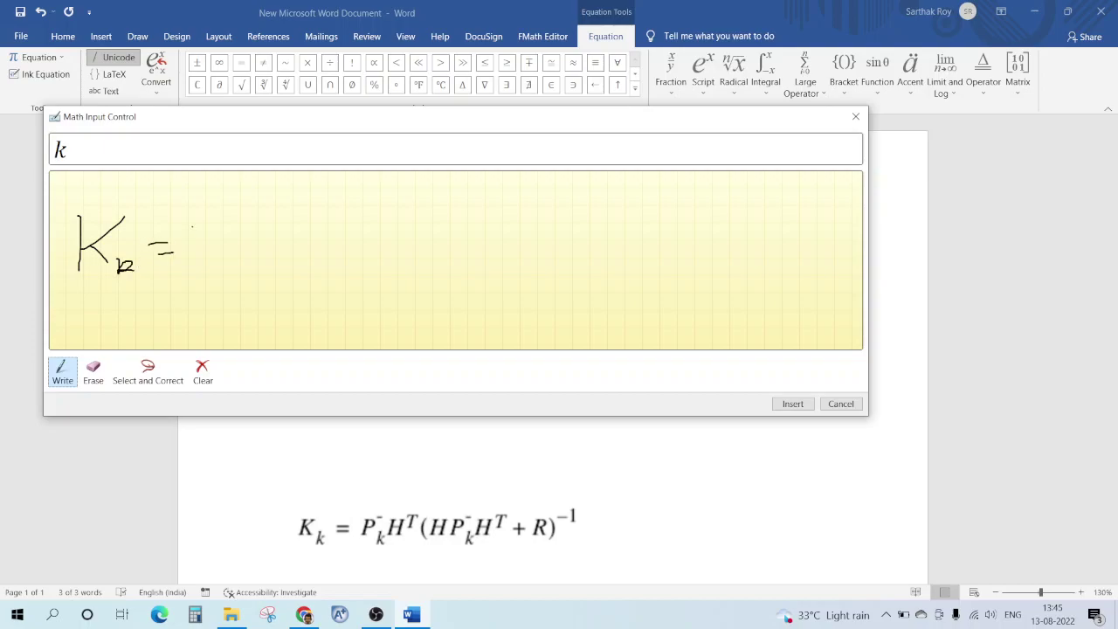
pyautogui.moveTo(195, 210)
pyautogui.mouseDown()
pyautogui.moveTo(193, 248)
pyautogui.moveTo(192, 237)
pyautogui.mouseUp()
pyautogui.moveTo(210, 248); pyautogui.dragTo(229, 267)
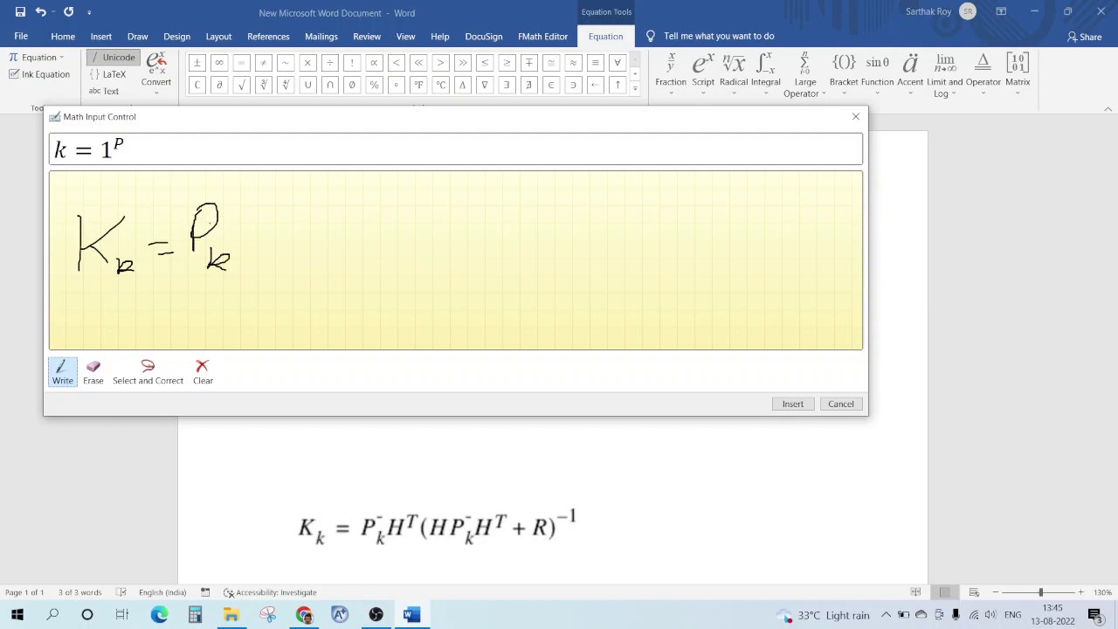
pyautogui.moveTo(219, 198)
pyautogui.mouseDown()
pyautogui.moveTo(242, 198)
pyautogui.moveTo(283, 232)
pyautogui.mouseUp()
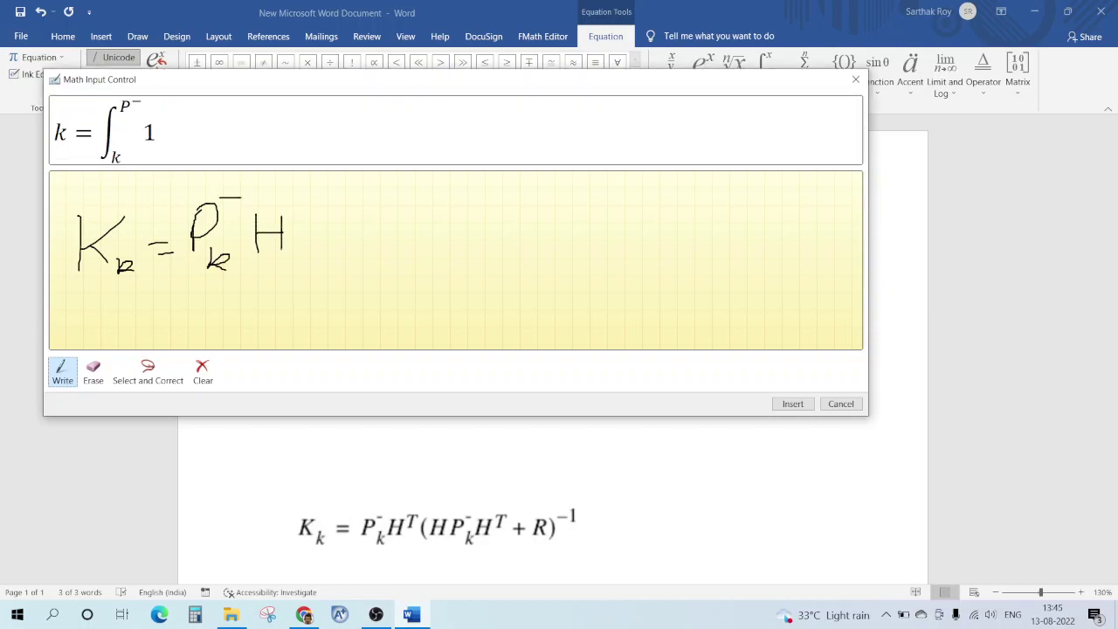
pyautogui.moveTo(292, 195); pyautogui.dragTo(307, 193)
pyautogui.moveTo(336, 190); pyautogui.dragTo(329, 254)
pyautogui.moveTo(348, 215)
pyautogui.mouseDown()
pyautogui.moveTo(354, 248)
pyautogui.moveTo(376, 247)
pyautogui.moveTo(391, 206)
pyautogui.moveTo(426, 197)
pyautogui.mouseUp()
pyautogui.moveTo(403, 244)
pyautogui.mouseDown()
pyautogui.moveTo(403, 269)
pyautogui.moveTo(416, 263)
pyautogui.mouseUp()
pyautogui.moveTo(441, 210)
pyautogui.mouseDown()
pyautogui.moveTo(442, 240)
pyautogui.moveTo(464, 254)
pyautogui.moveTo(489, 204)
pyautogui.moveTo(523, 245)
pyautogui.mouseUp()
pyautogui.moveTo(570, 202); pyautogui.dragTo(585, 229)
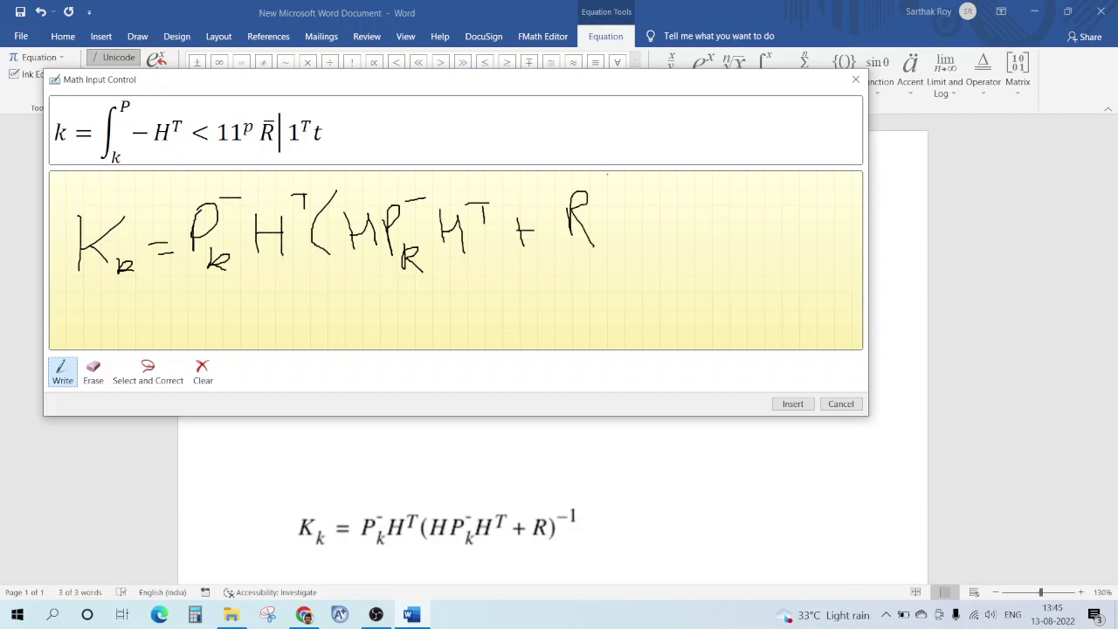
pyautogui.moveTo(608, 175); pyautogui.dragTo(609, 246)
pyautogui.moveTo(662, 175); pyautogui.dragTo(664, 197)
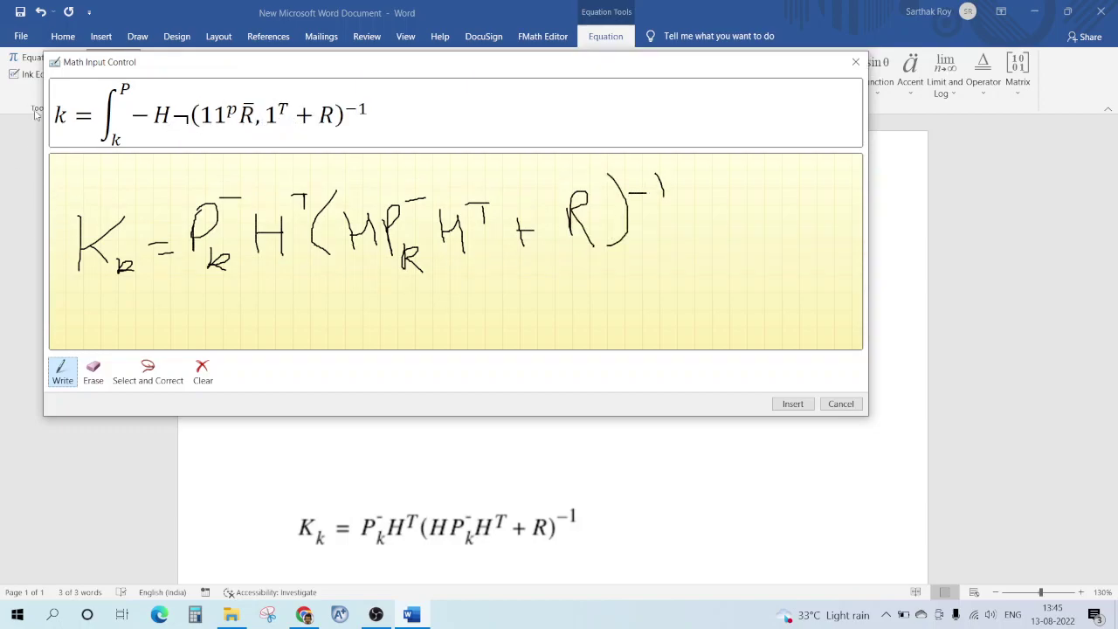
# Try to correct the recognition of the handwritten K_k by selecting it and choosing the alternative k
pyautogui.click(154, 374)
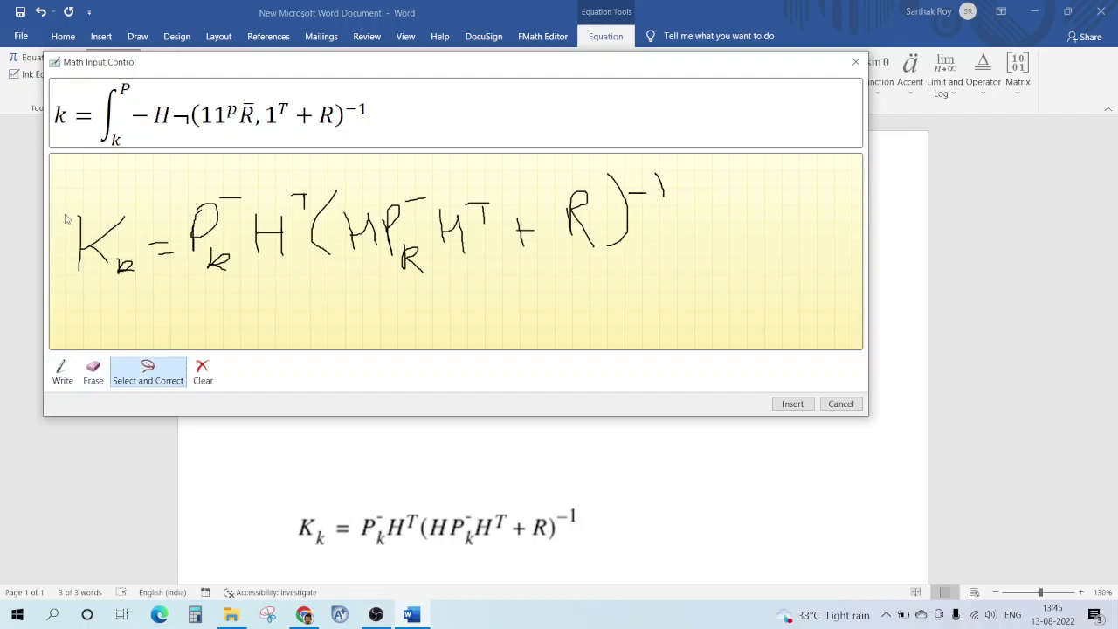
pyautogui.moveTo(67, 219)
pyautogui.mouseDown()
pyautogui.moveTo(87, 315)
pyautogui.moveTo(76, 192)
pyautogui.mouseUp()
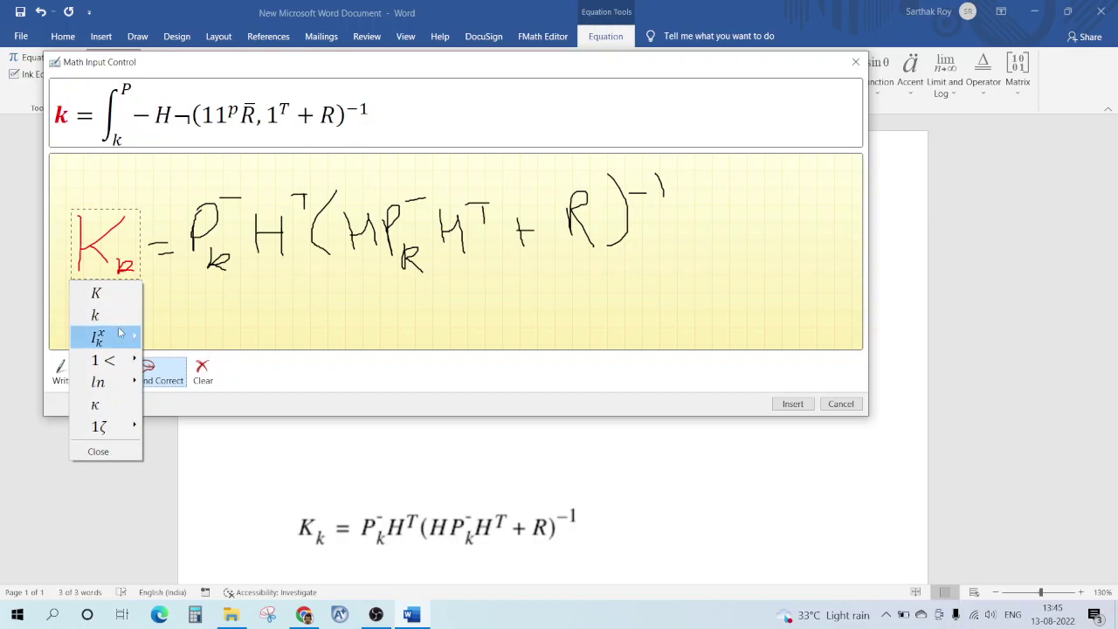
pyautogui.click(96, 315)
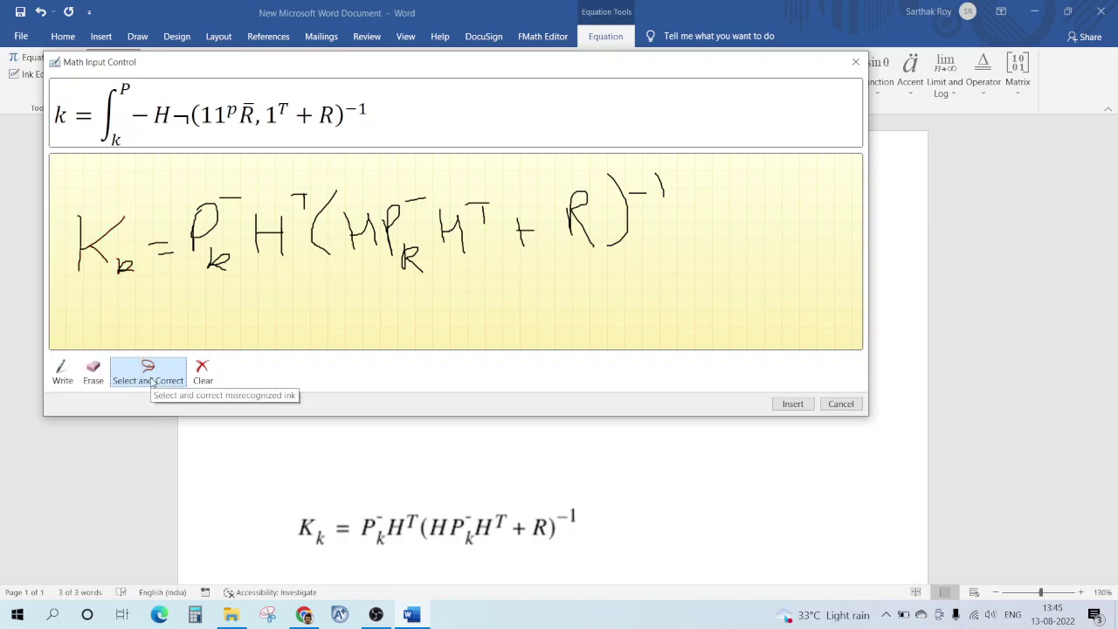
# Erase and rewrite the subscript k of the leading K, and check the suggested corrections for K_k
pyautogui.click(92, 372)
pyautogui.moveTo(109, 258); pyautogui.dragTo(133, 281)
pyautogui.click(63, 374)
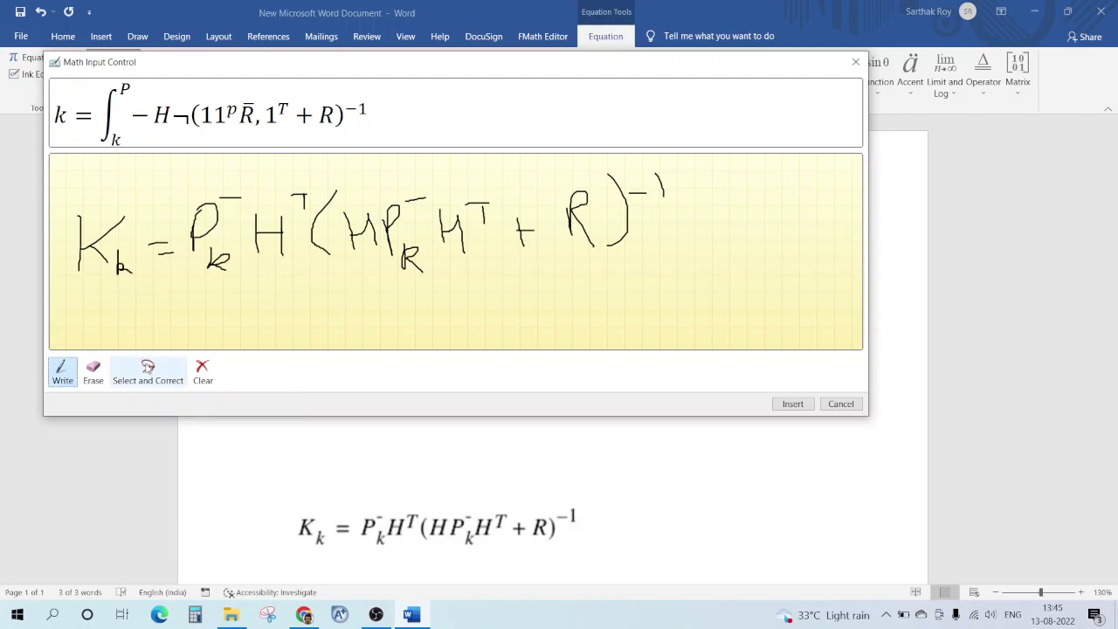
pyautogui.click(147, 371)
pyautogui.moveTo(93, 187)
pyautogui.mouseDown()
pyautogui.moveTo(68, 302)
pyautogui.moveTo(125, 234)
pyautogui.moveTo(92, 187)
pyautogui.mouseUp()
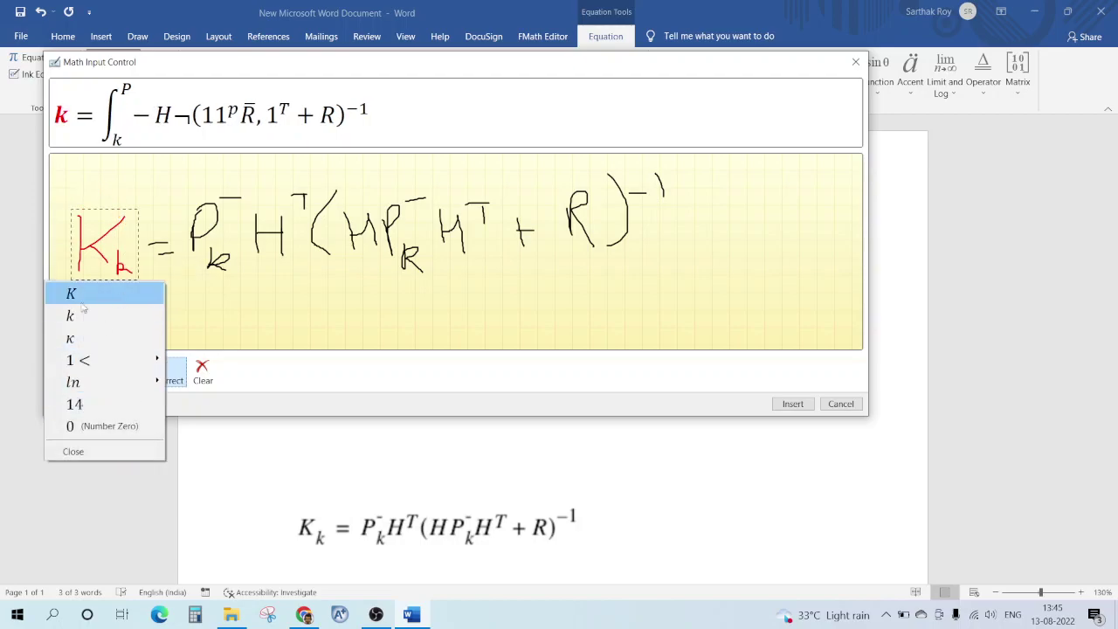
pyautogui.click(151, 314)
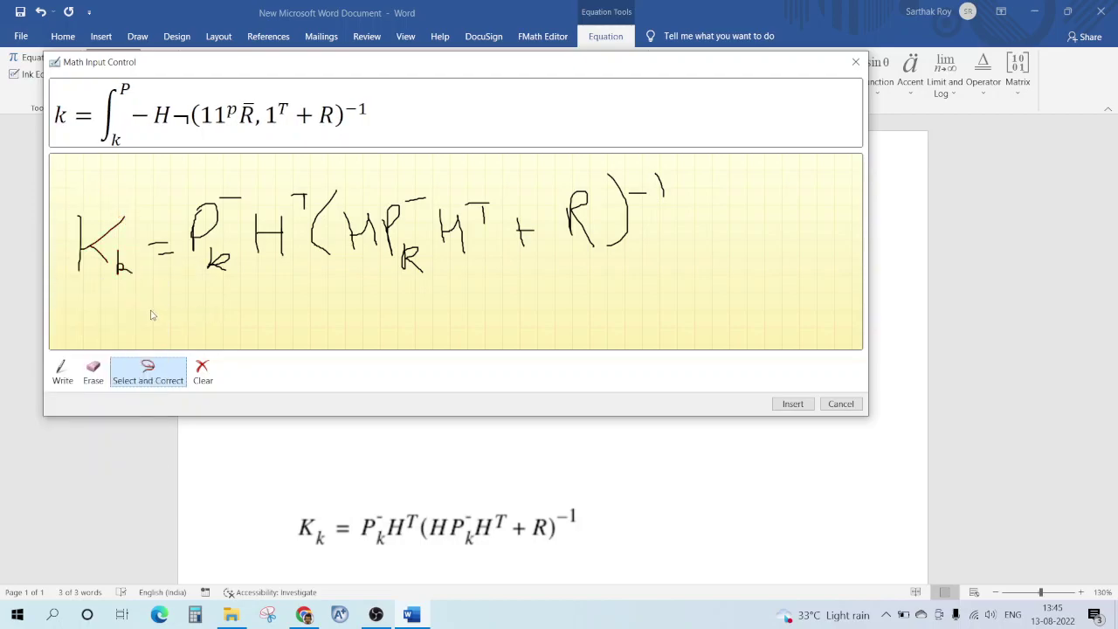
# Erase the whole K_k before the equals sign and handwrite it again with a lower, separate subscript k
pyautogui.click(92, 371)
pyautogui.moveTo(113, 236)
pyautogui.mouseDown()
pyautogui.moveTo(74, 227)
pyautogui.moveTo(126, 282)
pyautogui.mouseUp()
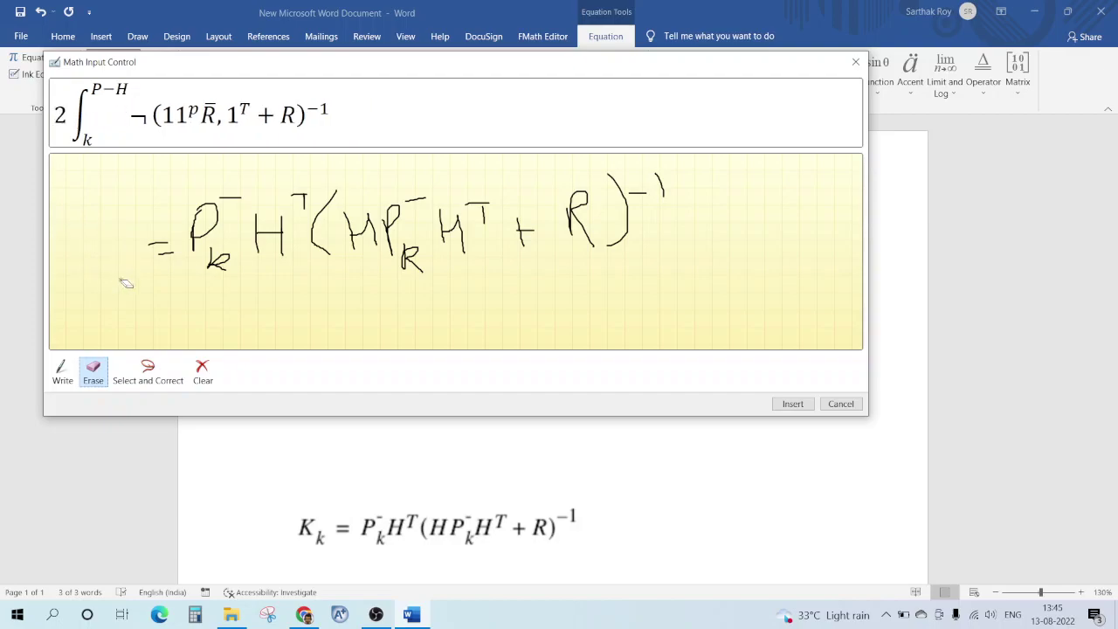
pyautogui.click(56, 376)
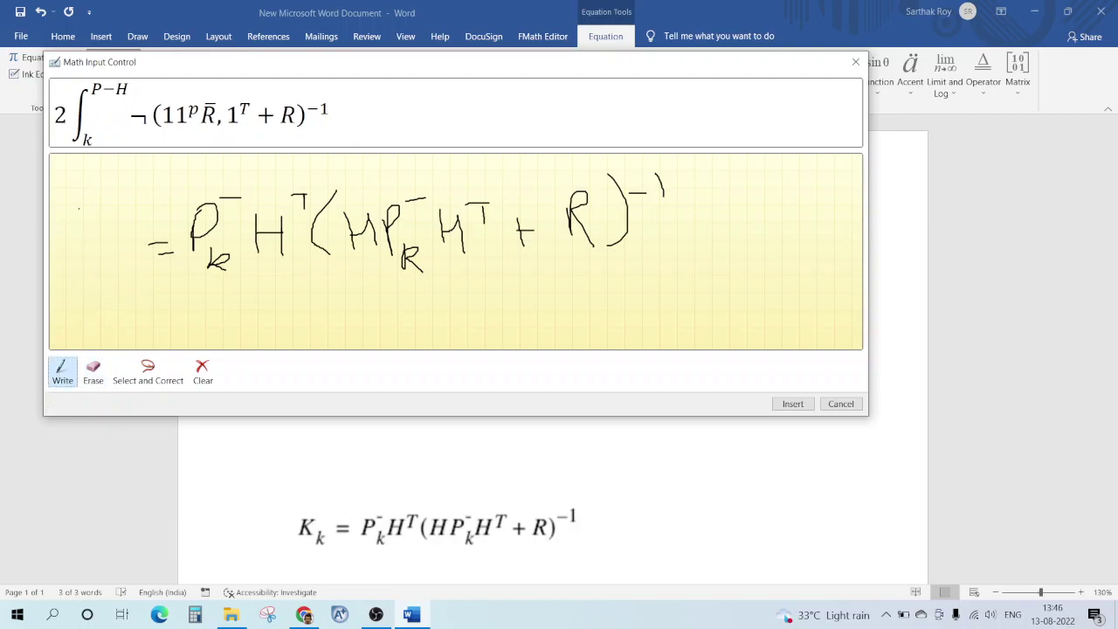
pyautogui.moveTo(78, 207)
pyautogui.mouseDown()
pyautogui.moveTo(85, 272)
pyautogui.moveTo(88, 249)
pyautogui.moveTo(114, 277)
pyautogui.mouseUp()
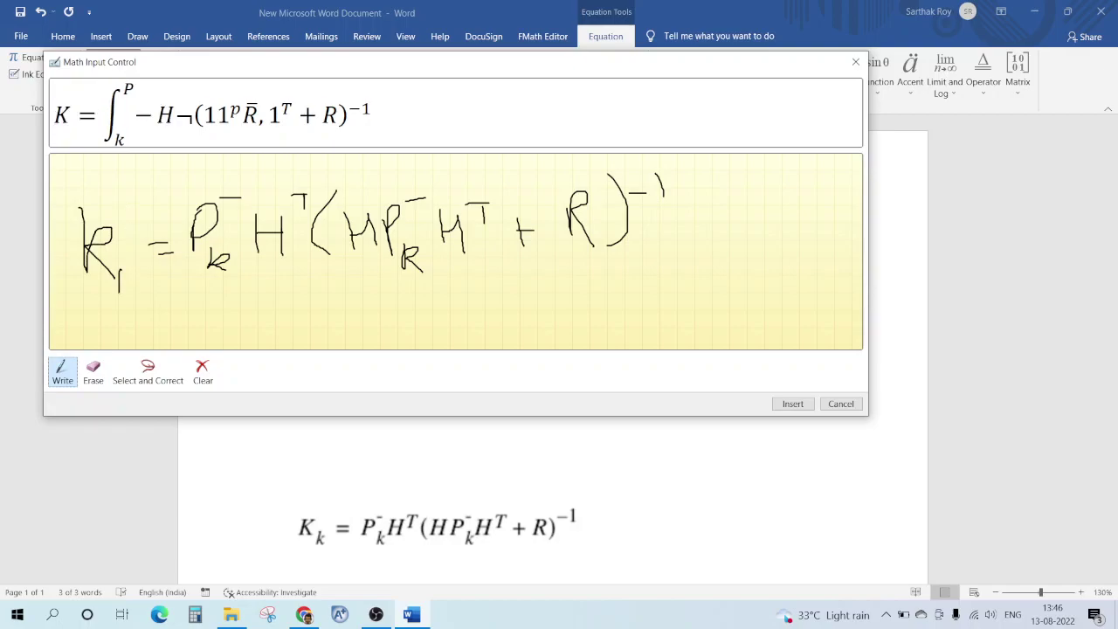
pyautogui.moveTo(131, 281); pyautogui.dragTo(137, 296)
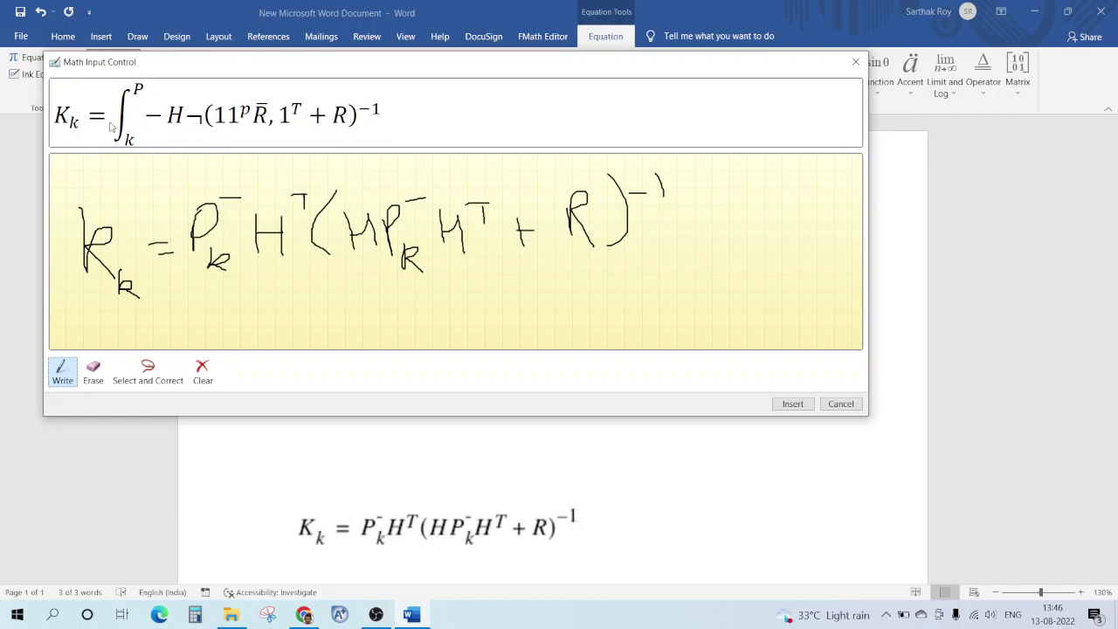
# Try to correct the recognition of the handwritten P_k⁻ directly after the equals sign
pyautogui.click(148, 372)
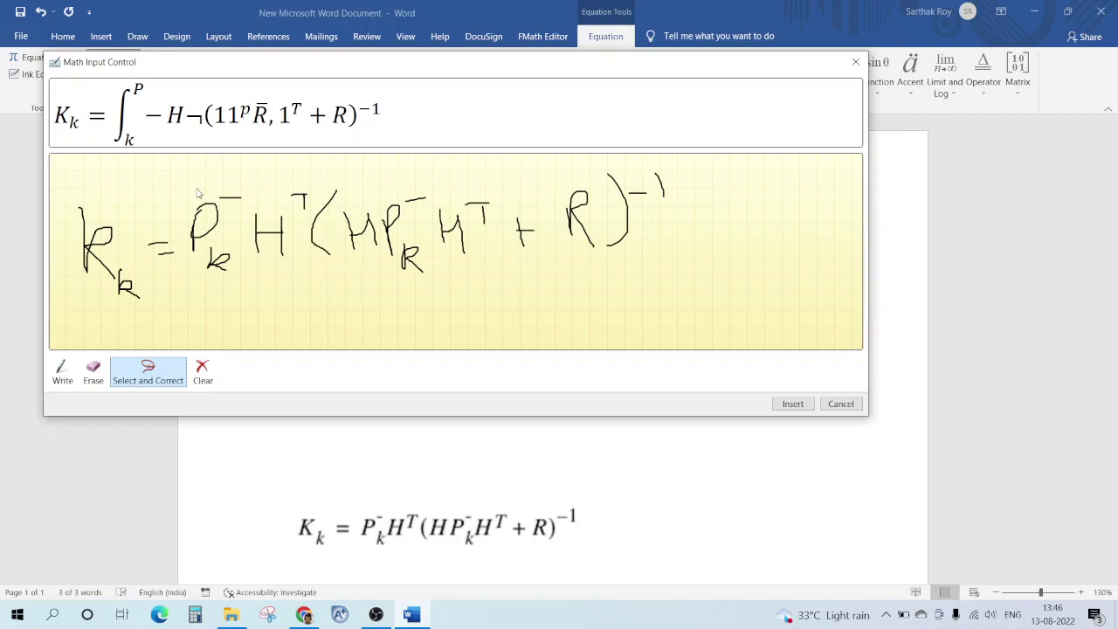
pyautogui.moveTo(208, 187)
pyautogui.mouseDown()
pyautogui.moveTo(217, 288)
pyautogui.moveTo(257, 188)
pyautogui.moveTo(249, 179)
pyautogui.mouseUp()
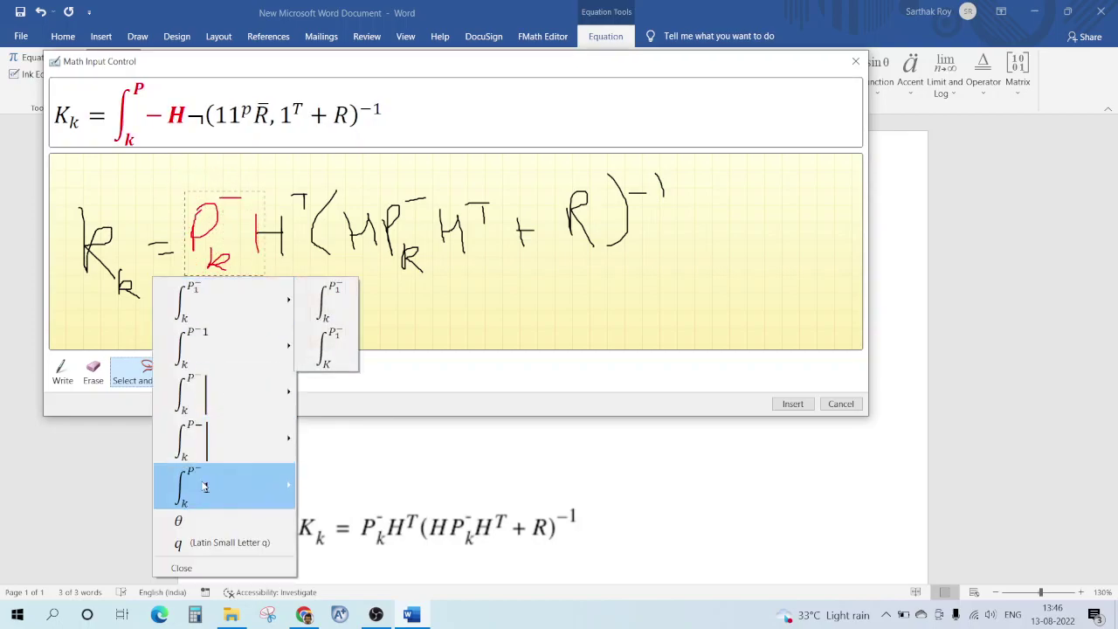
pyautogui.click(376, 322)
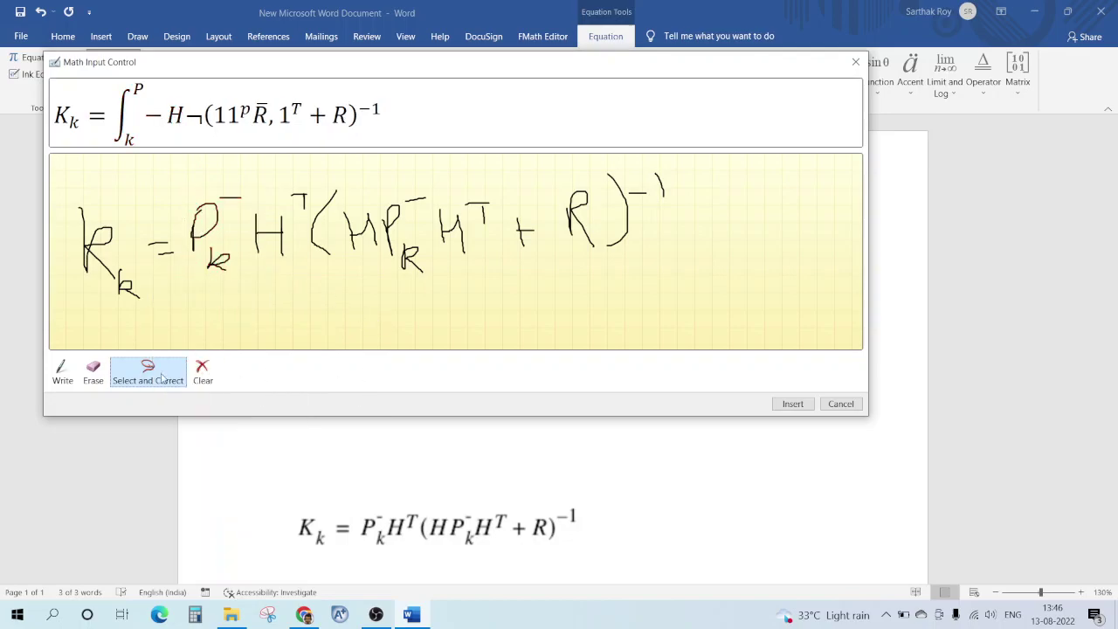
# Erase and rewrite the handwritten P directly after the equals sign, and replace its minus superscript with a 1
pyautogui.click(93, 371)
pyautogui.moveTo(200, 227); pyautogui.dragTo(205, 225)
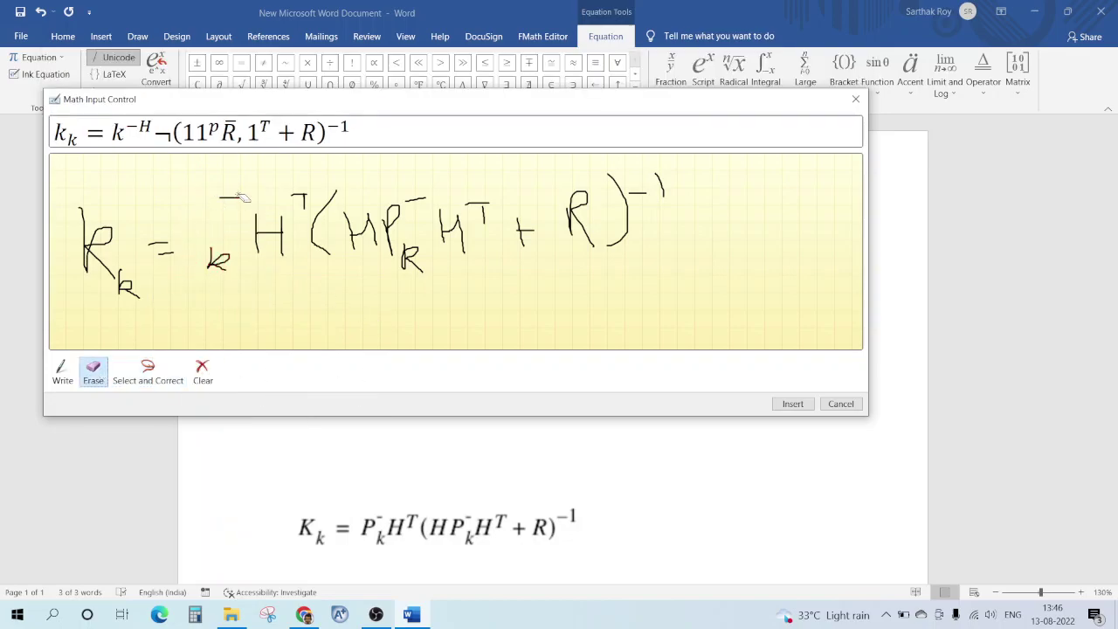
pyautogui.click(62, 371)
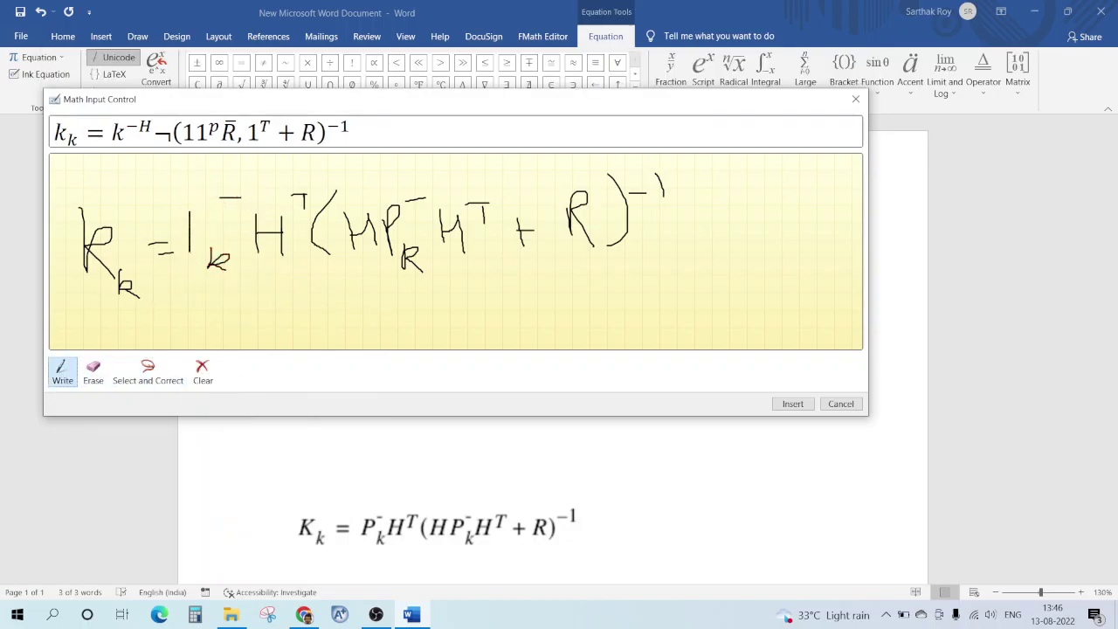
pyautogui.moveTo(191, 207)
pyautogui.mouseDown()
pyautogui.moveTo(217, 215)
pyautogui.moveTo(195, 228)
pyautogui.mouseUp()
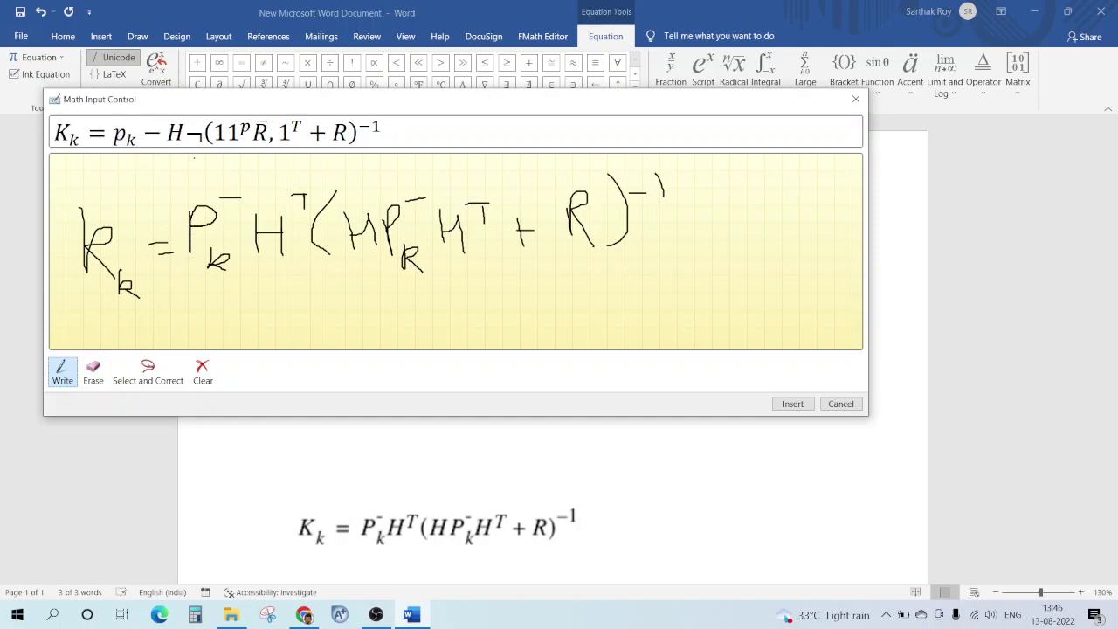
pyautogui.click(92, 371)
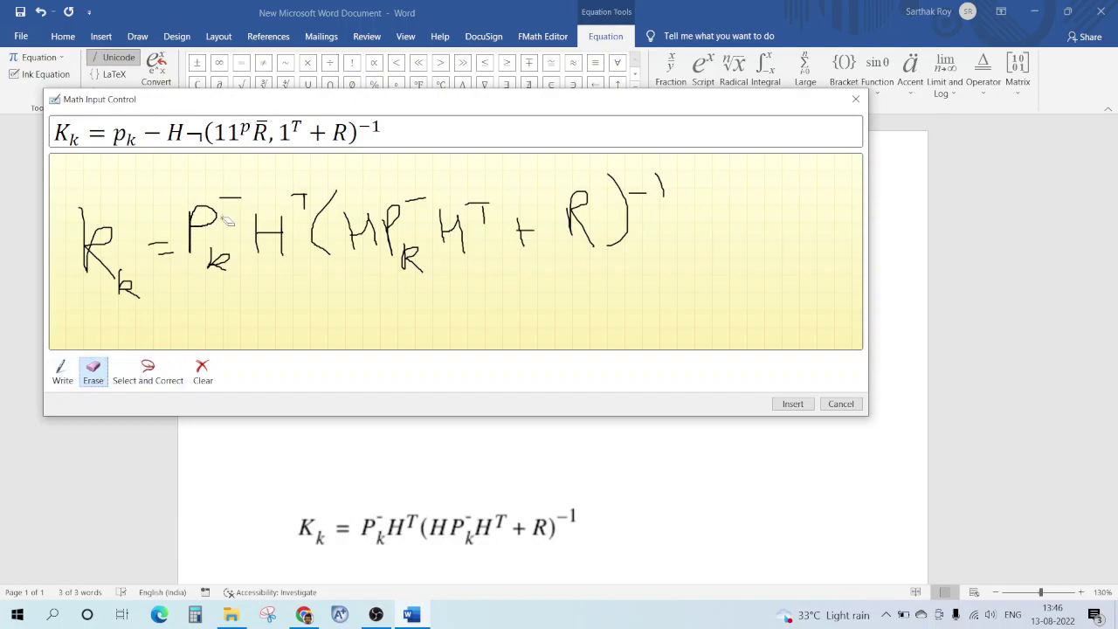
pyautogui.click(228, 198)
pyautogui.click(62, 372)
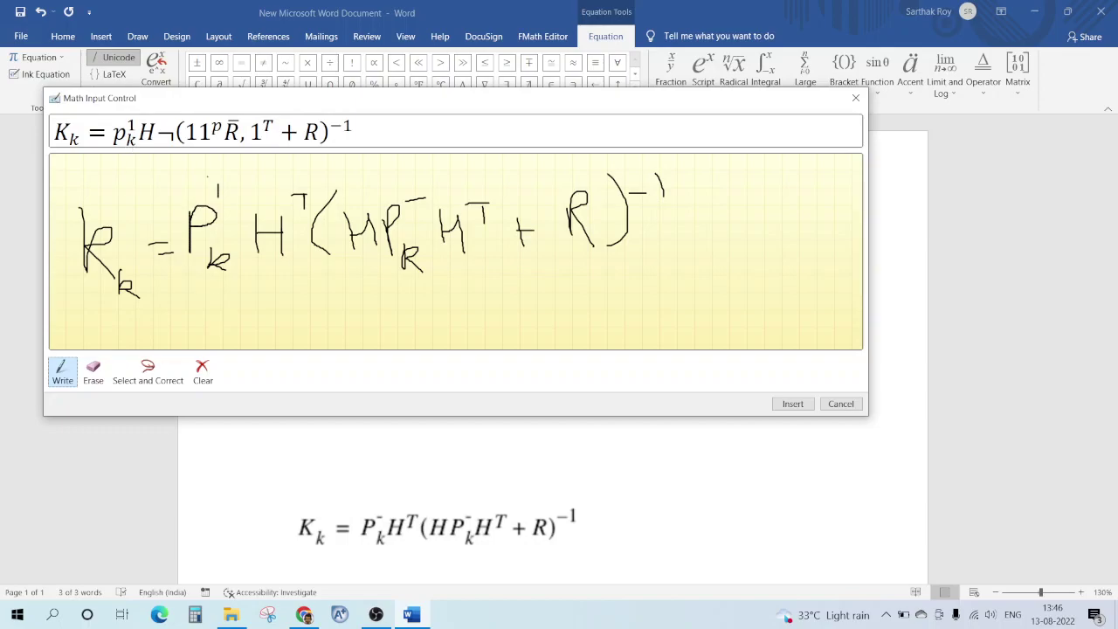
# Replace the superscript T of the H before the parentheses with a single handwritten vertical stroke
pyautogui.click(92, 371)
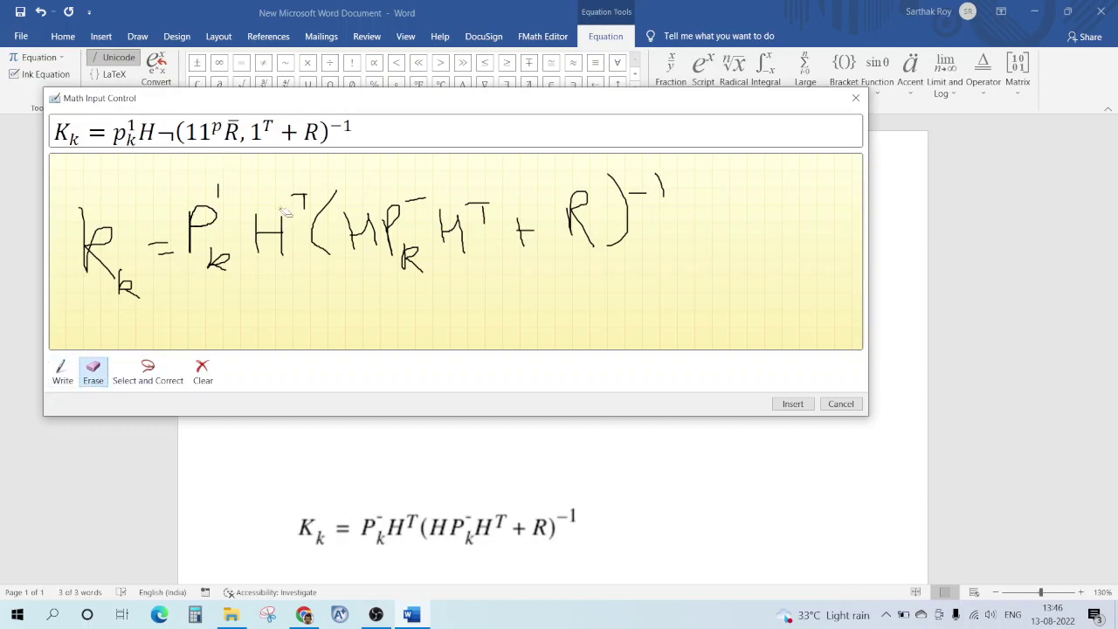
pyautogui.click(304, 202)
pyautogui.click(62, 371)
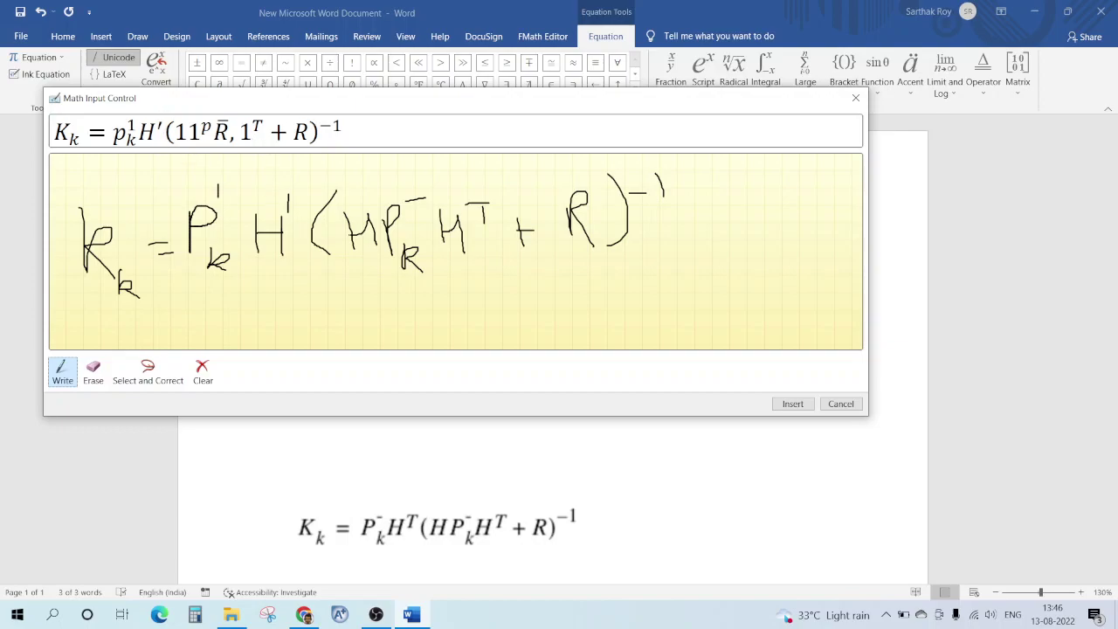
# Correct the recognition of the first letter inside the parentheses to H
pyautogui.click(159, 365)
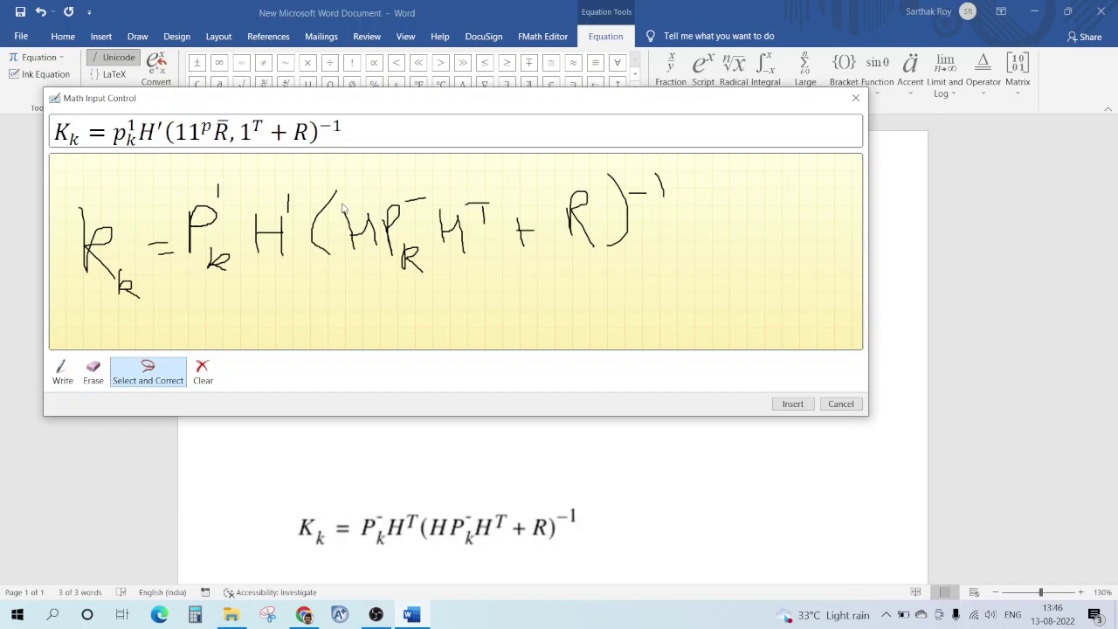
pyautogui.moveTo(344, 215)
pyautogui.mouseDown()
pyautogui.moveTo(351, 269)
pyautogui.moveTo(362, 271)
pyautogui.moveTo(380, 249)
pyautogui.moveTo(359, 204)
pyautogui.moveTo(346, 211)
pyautogui.mouseUp()
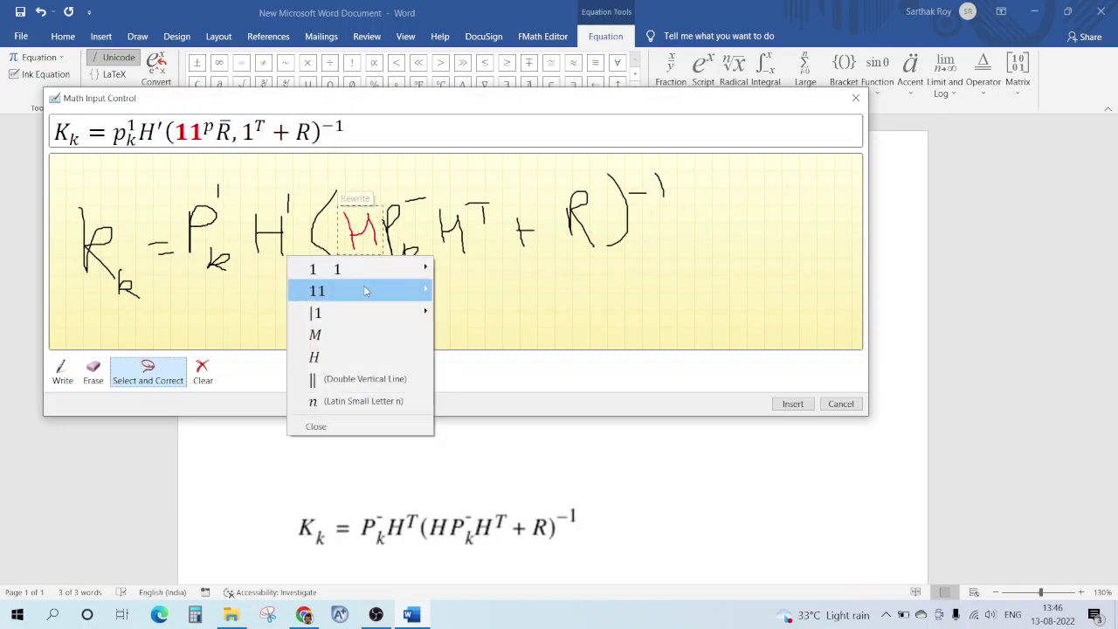
pyautogui.click(341, 353)
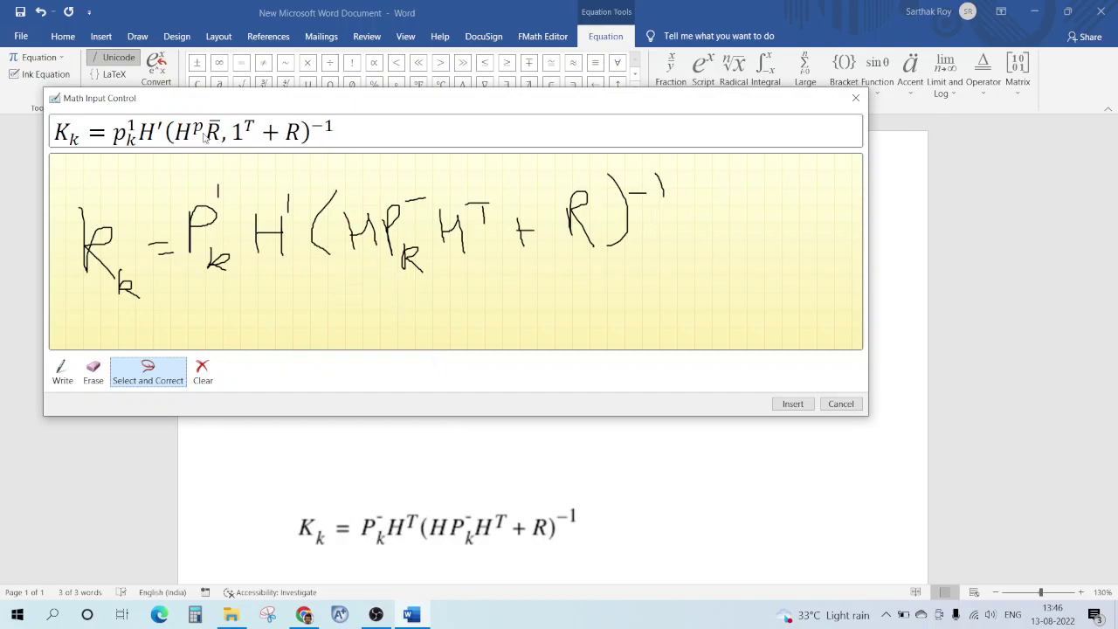
# Erase the P_k⁻ inside the parentheses and rewrite it as P with superscript 1 and subscript k, redoing the subscript more legibly
pyautogui.click(93, 371)
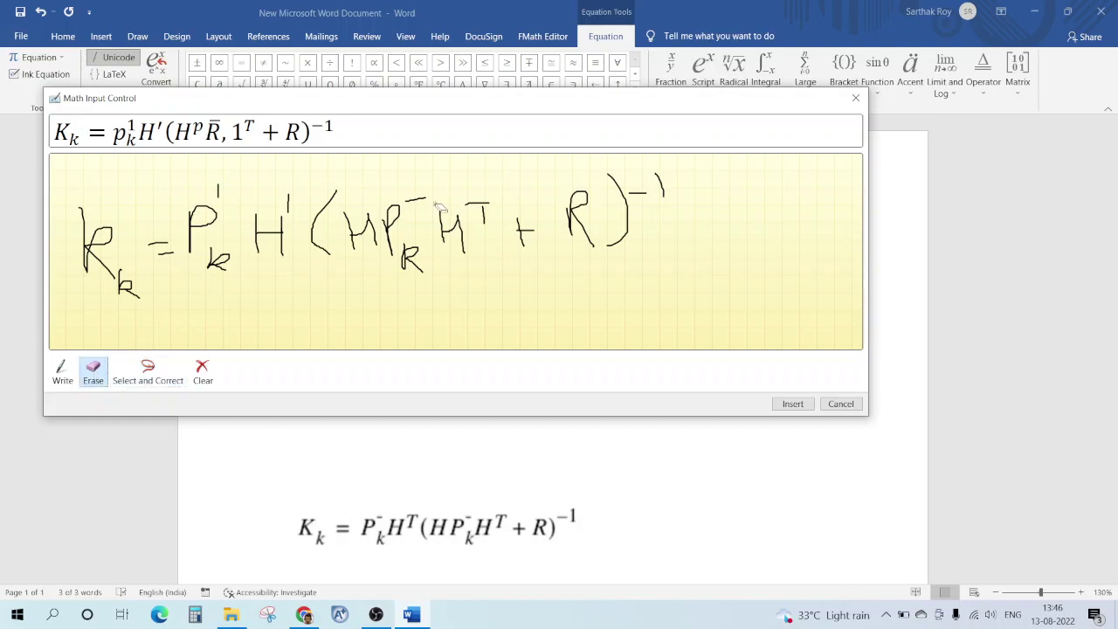
pyautogui.moveTo(389, 199); pyautogui.dragTo(408, 273)
pyautogui.moveTo(420, 192); pyautogui.dragTo(416, 201)
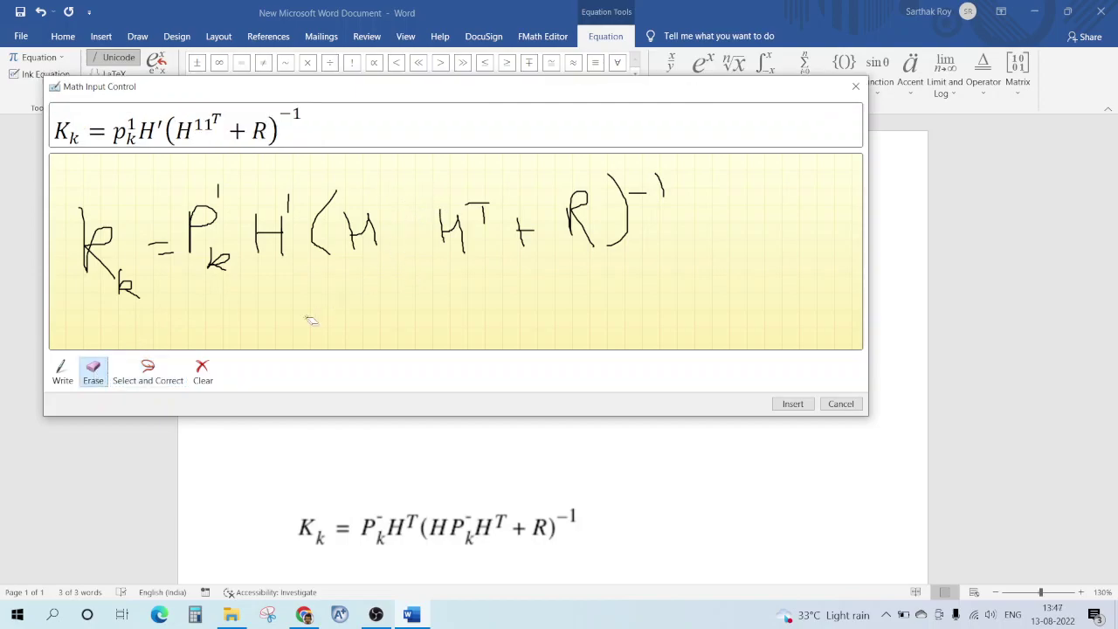
pyautogui.click(63, 371)
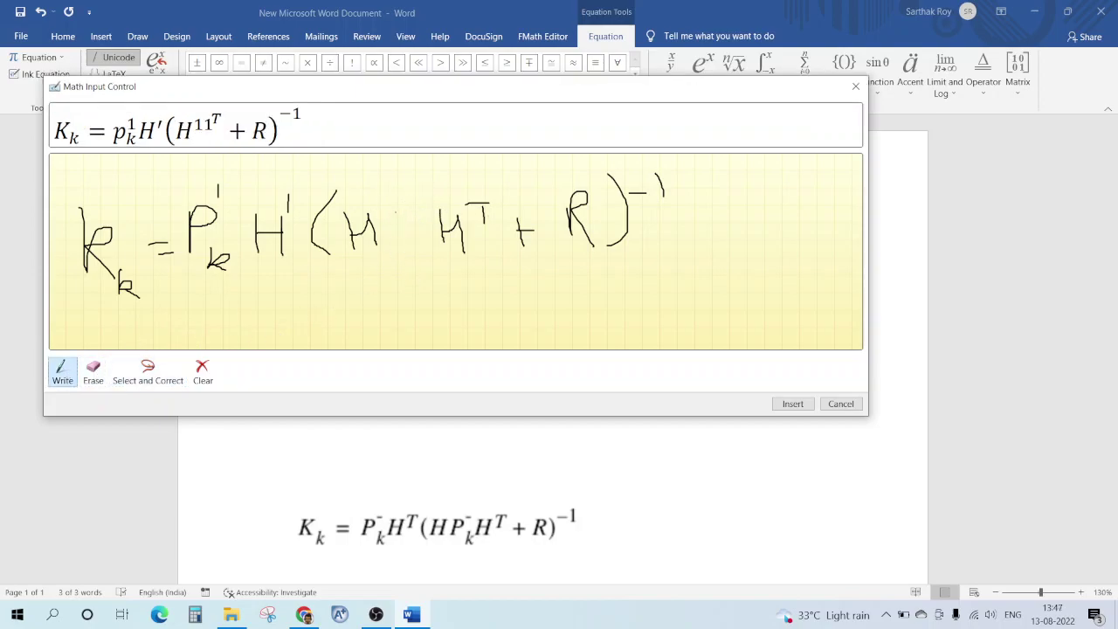
pyautogui.moveTo(396, 212)
pyautogui.mouseDown()
pyautogui.moveTo(397, 242)
pyautogui.moveTo(399, 225)
pyautogui.mouseUp()
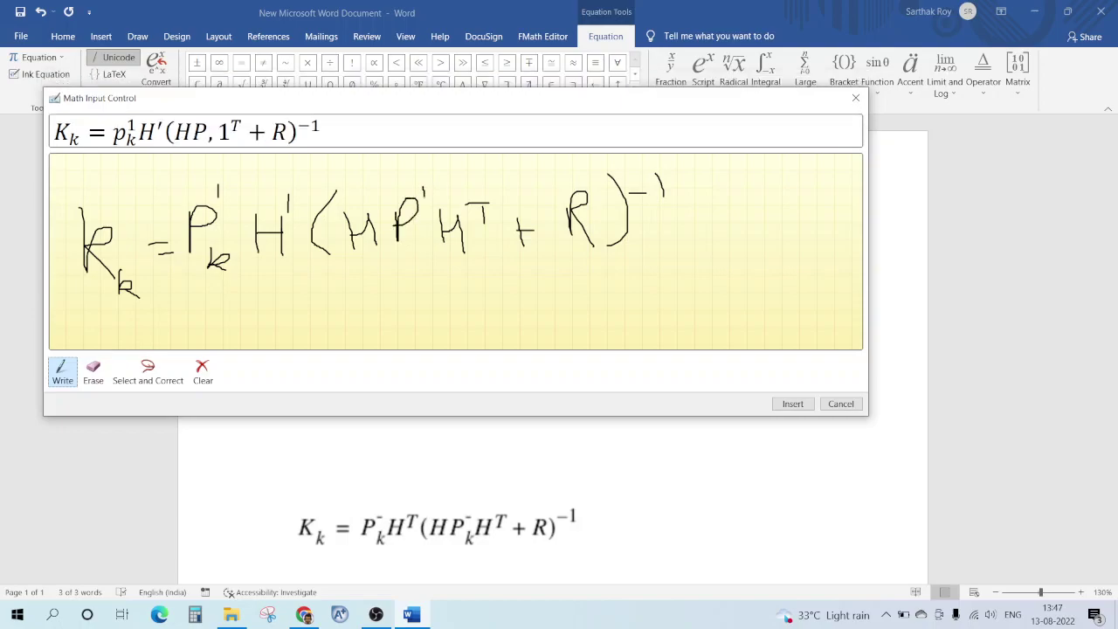
pyautogui.click(381, 228)
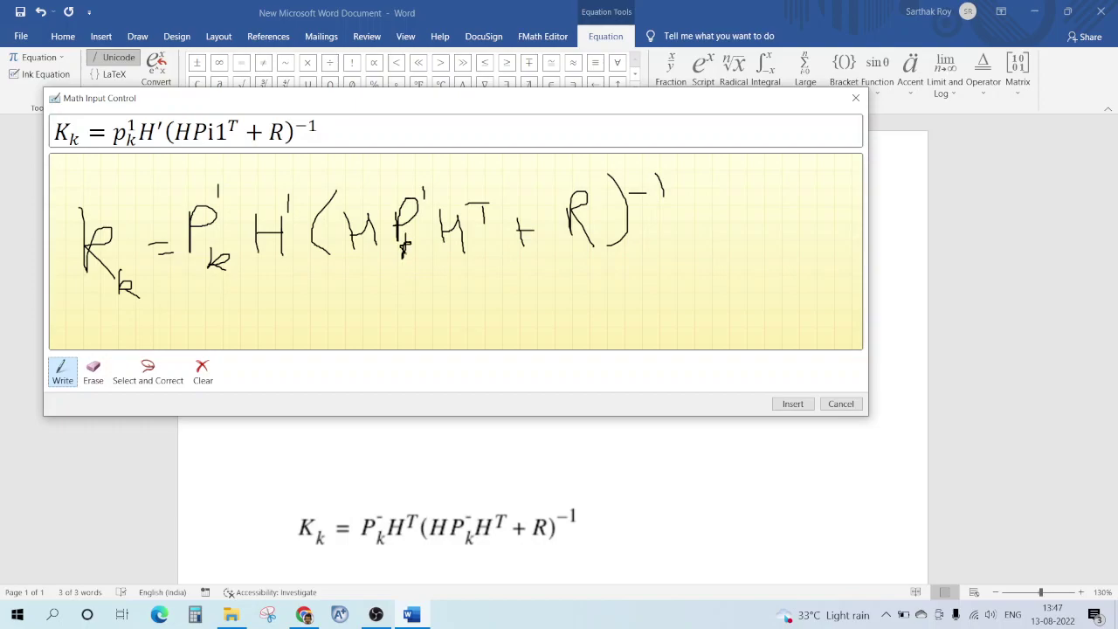
pyautogui.click(93, 371)
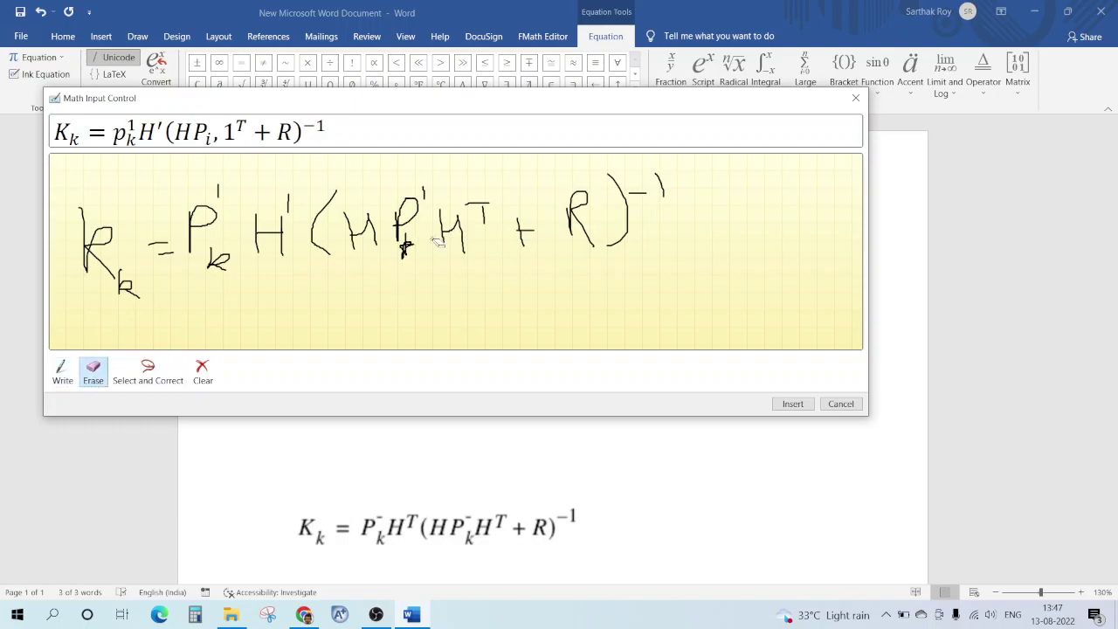
pyautogui.click(405, 248)
pyautogui.click(62, 371)
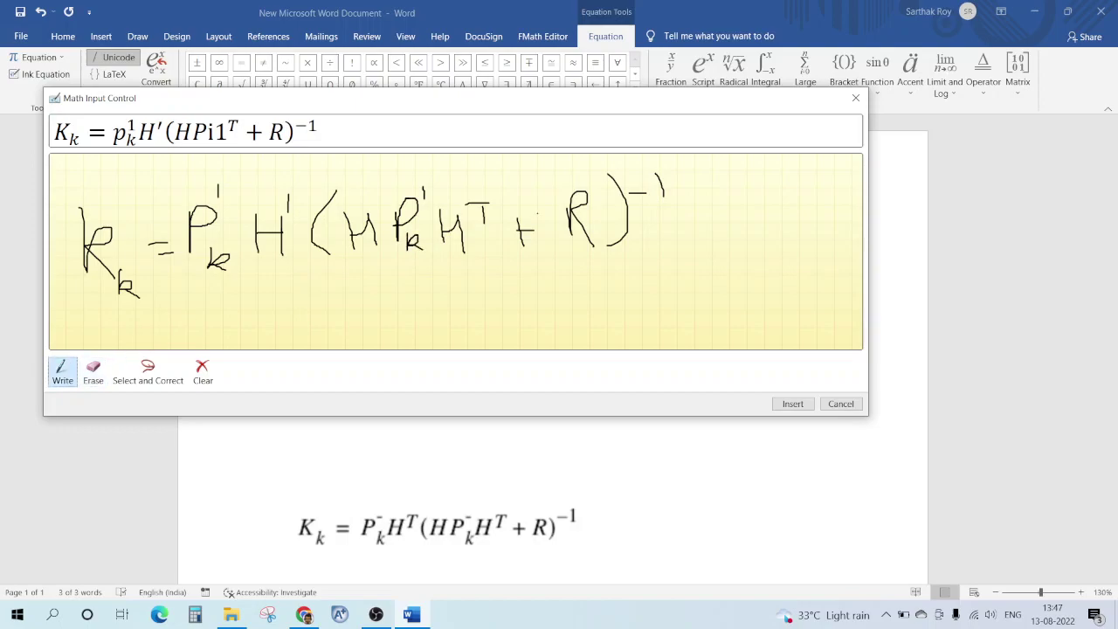
# Try to correct the recognition of the P with superscript 1 and subscript k inside the parentheses using the suggested alternatives
pyautogui.click(147, 371)
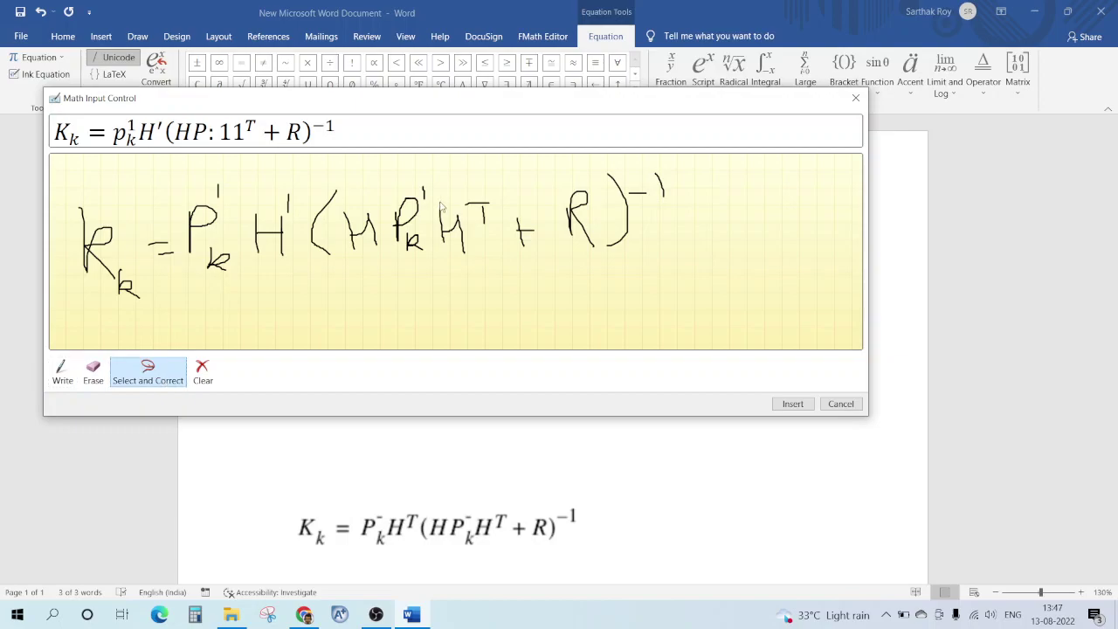
pyautogui.moveTo(419, 180)
pyautogui.mouseDown()
pyautogui.moveTo(367, 219)
pyautogui.moveTo(427, 251)
pyautogui.moveTo(423, 180)
pyautogui.mouseUp()
pyautogui.click(448, 276)
pyautogui.moveTo(403, 187)
pyautogui.mouseDown()
pyautogui.moveTo(402, 248)
pyautogui.moveTo(424, 252)
pyautogui.moveTo(437, 197)
pyautogui.moveTo(403, 192)
pyautogui.mouseUp()
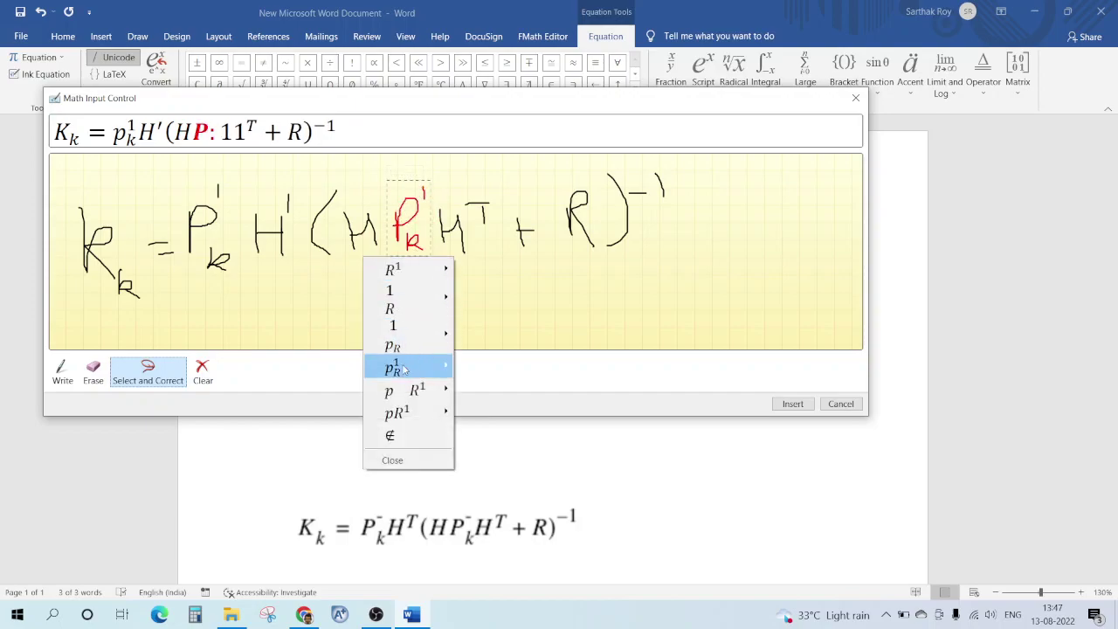
pyautogui.moveTo(404, 371)
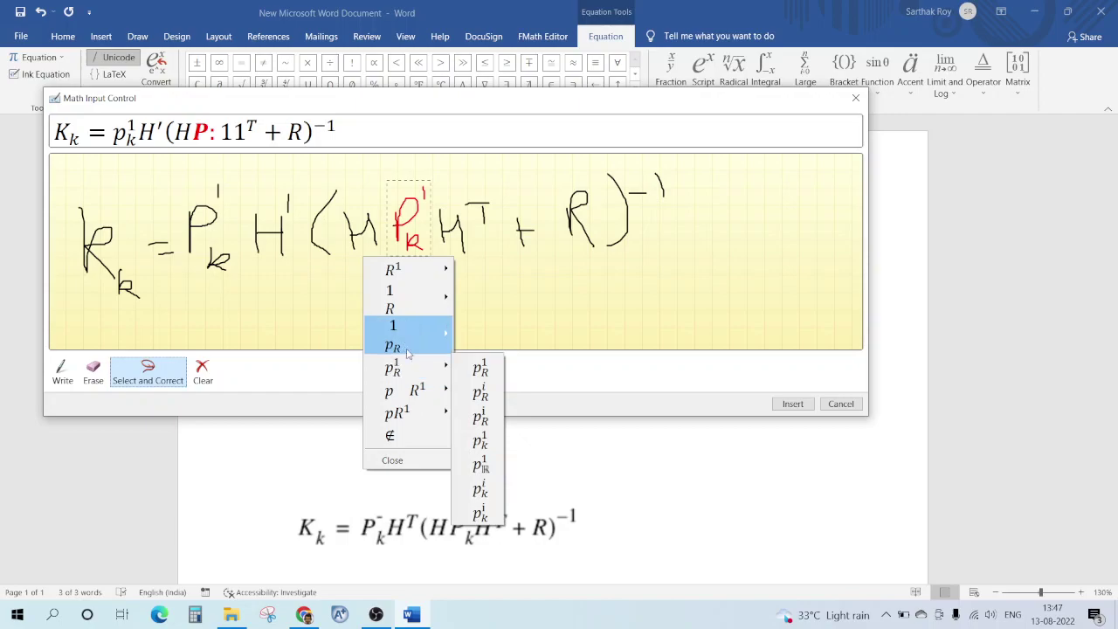
pyautogui.moveTo(412, 278)
pyautogui.moveTo(421, 353)
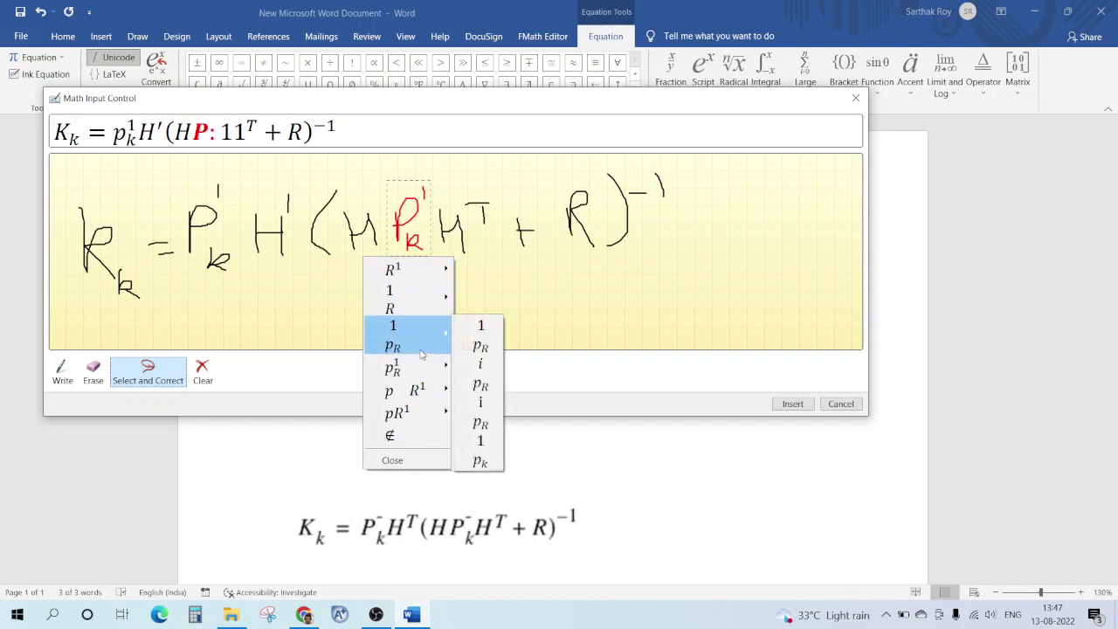
pyautogui.click(93, 367)
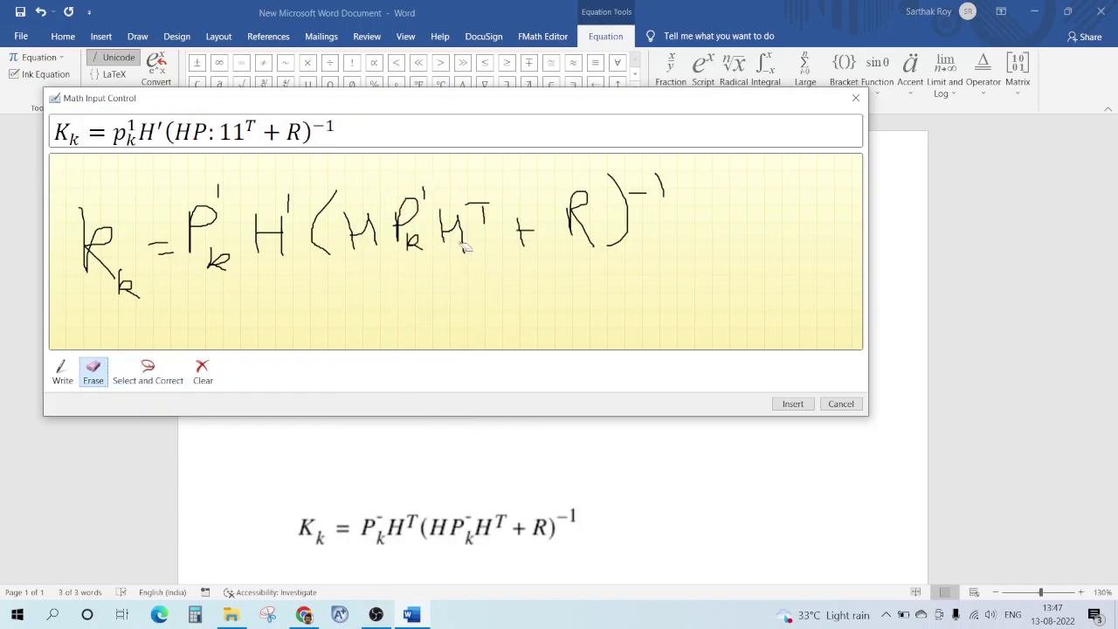
# Correct the recognition of the second H inside the parentheses, the one with superscript T, to H
pyautogui.click(124, 383)
pyautogui.moveTo(441, 209)
pyautogui.mouseDown()
pyautogui.moveTo(450, 260)
pyautogui.moveTo(471, 225)
pyautogui.moveTo(440, 206)
pyautogui.mouseUp()
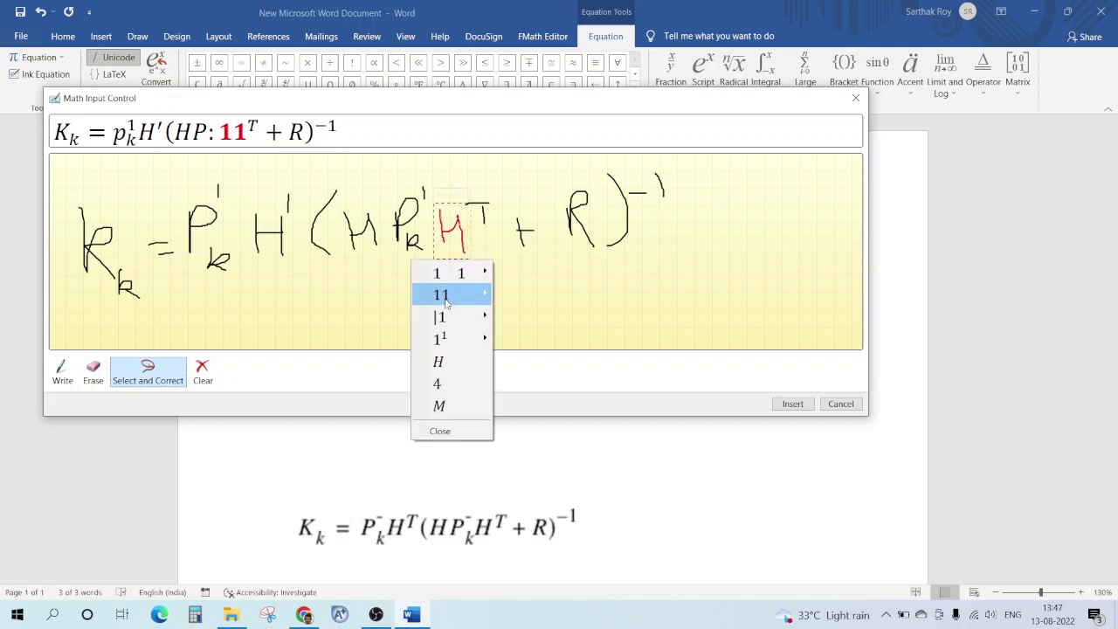
pyautogui.click(441, 361)
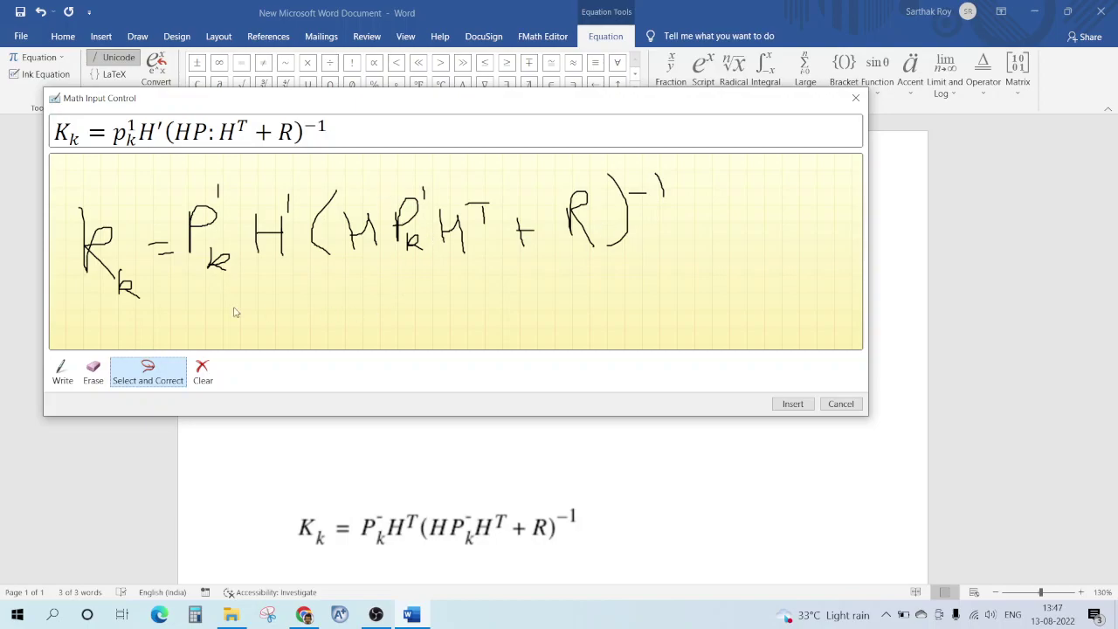
# Erase the superscript and subscript of the P inside the parentheses and handwrite a 0 in both places
pyautogui.click(92, 371)
pyautogui.moveTo(393, 243); pyautogui.dragTo(424, 252)
pyautogui.click(428, 190)
pyautogui.click(62, 371)
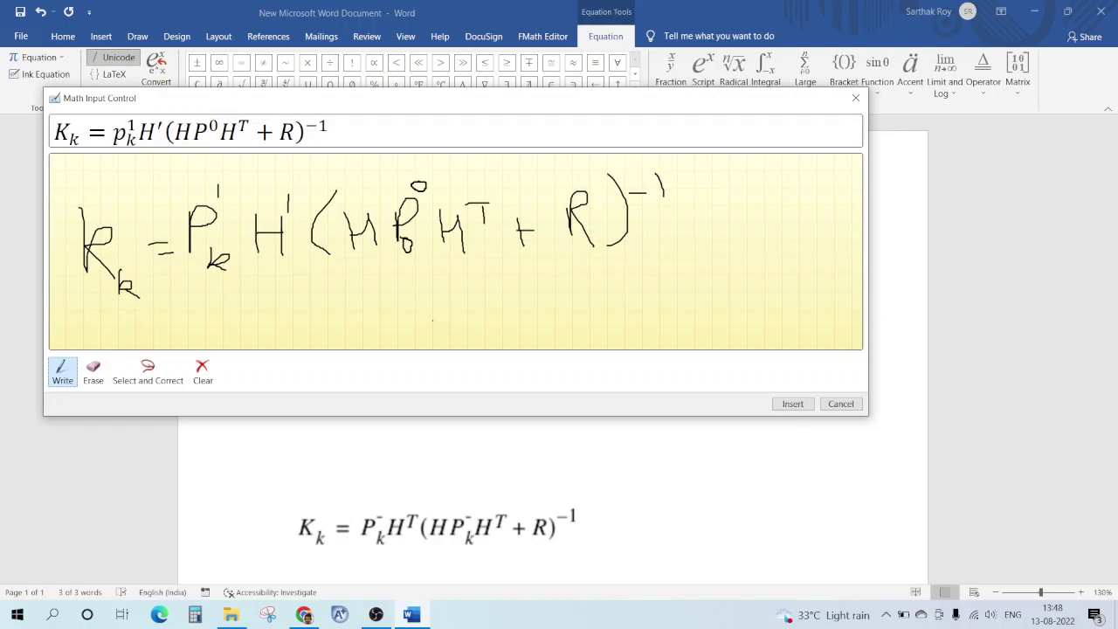
# Rewrite the subscript of the P inside the parentheses as 2 and insert the recognized equation into the document
pyautogui.click(93, 369)
pyautogui.click(408, 246)
pyautogui.click(62, 370)
pyautogui.click(792, 404)
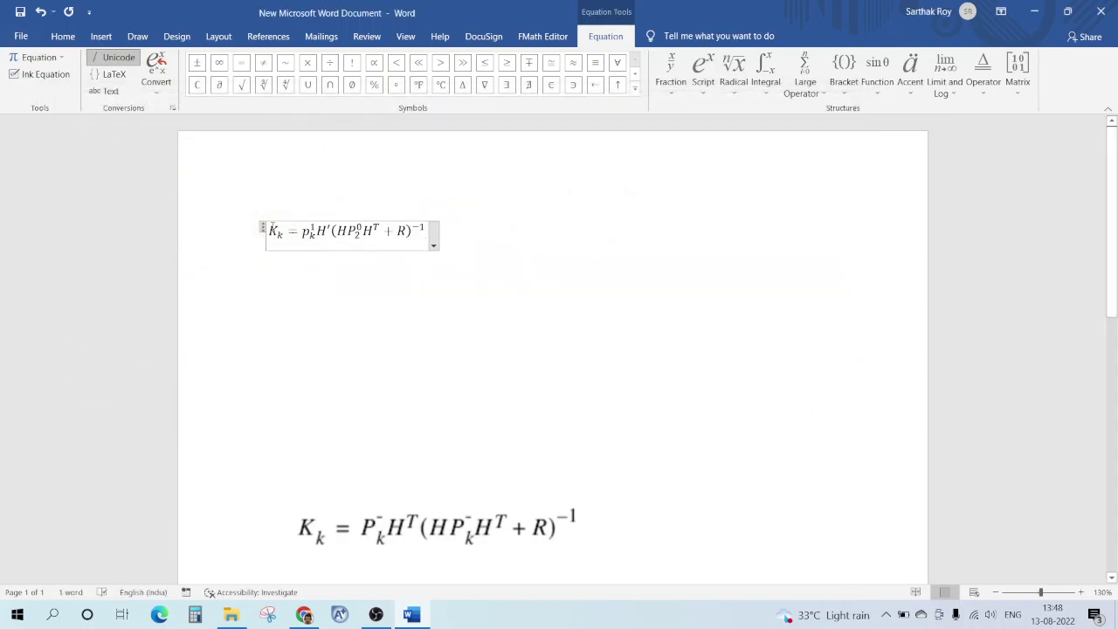
# Enlarge the inserted equation to font size 28 and move the reference equation picture up closer beneath it
pyautogui.moveTo(271, 229); pyautogui.dragTo(433, 234)
pyautogui.click(63, 35)
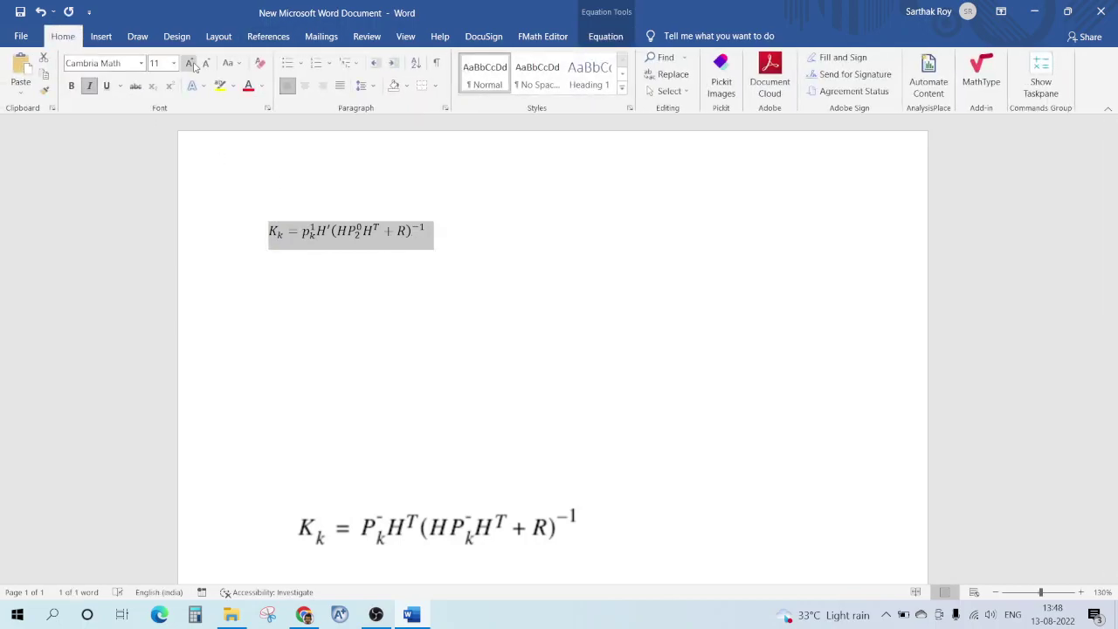
pyautogui.click(190, 62)
pyautogui.click(189, 63)
pyautogui.click(190, 63)
pyautogui.click(189, 63)
pyautogui.click(190, 63)
pyautogui.click(190, 63)
pyautogui.click(190, 62)
pyautogui.click(190, 63)
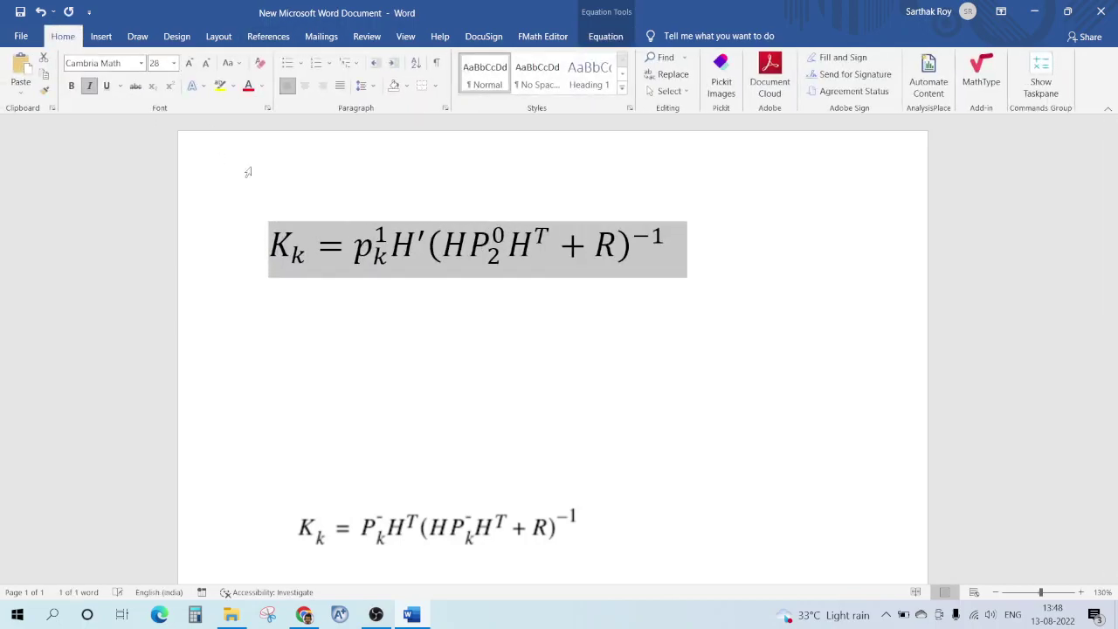
pyautogui.click(457, 511)
pyautogui.scroll(-3, 556, 417)
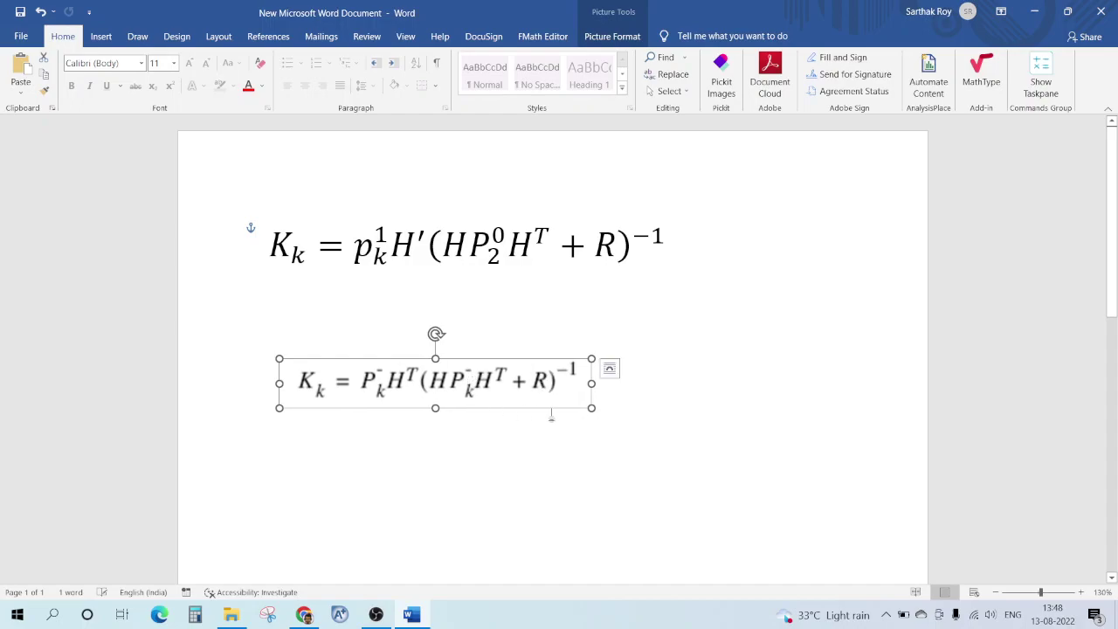
# Replace the lowercase p after the equals sign with a capital P and its superscript with a minus sign
pyautogui.doubleClick(375, 251)
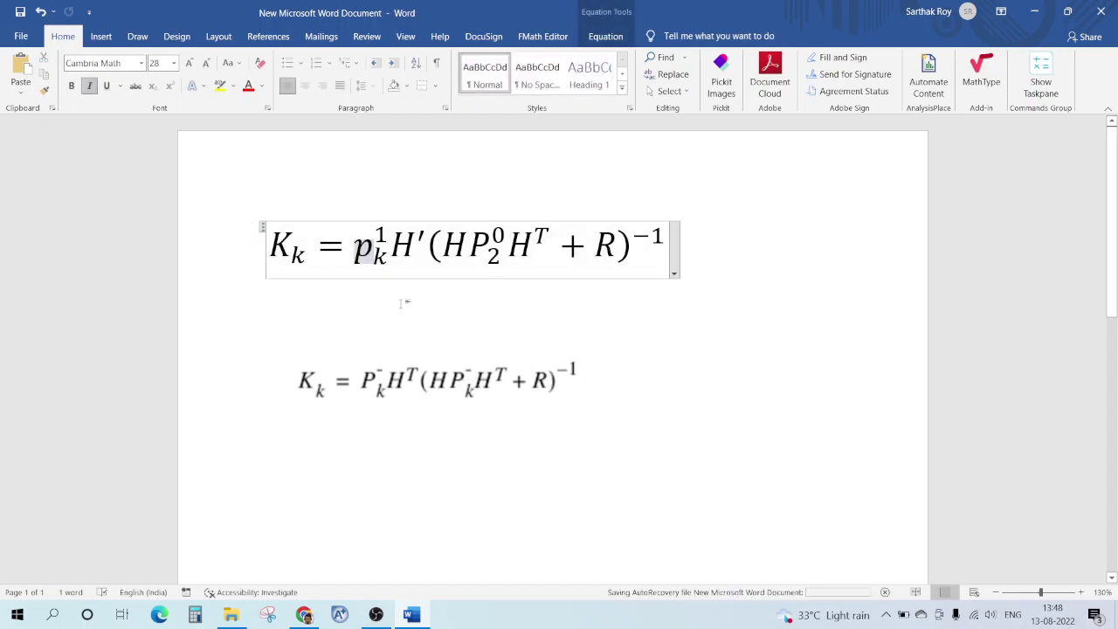
pyautogui.press('BackSpace')
pyautogui.write('P')
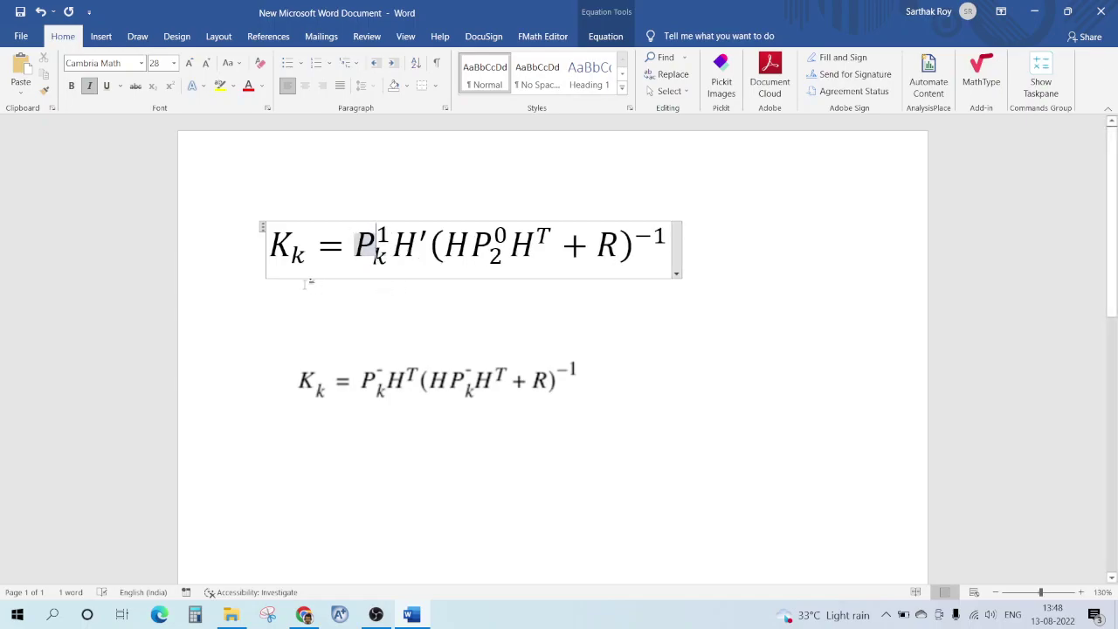
pyautogui.click(382, 234)
pyautogui.press('BackSpace')
pyautogui.write('-')
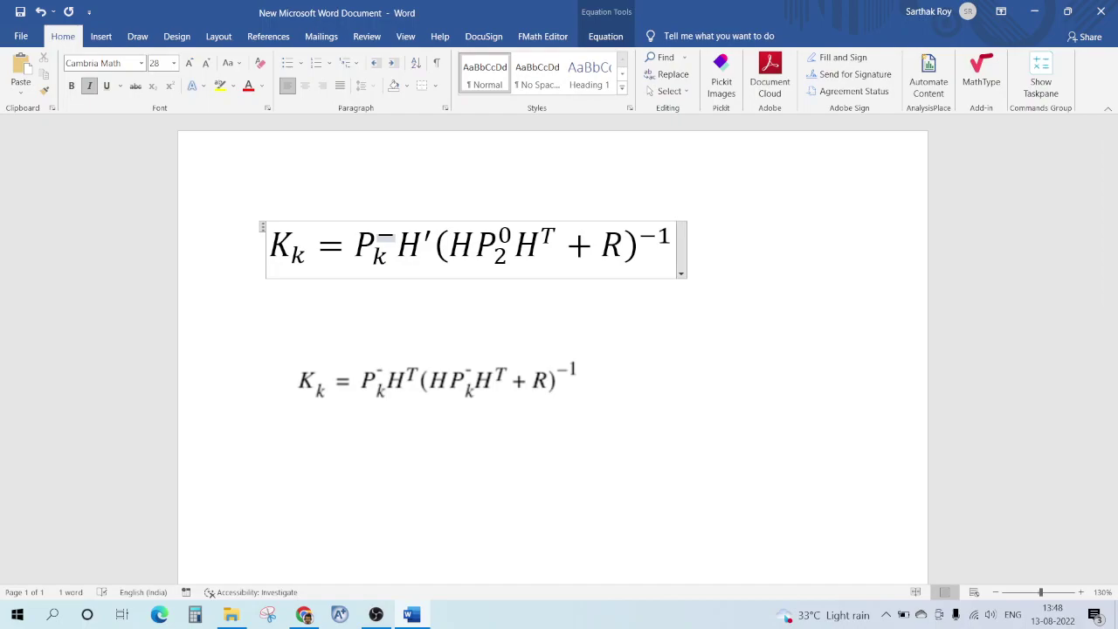
# Replace the prime on the H before the parentheses with a superscript T
pyautogui.click(428, 234)
pyautogui.press('BackSpace')
pyautogui.write('T')
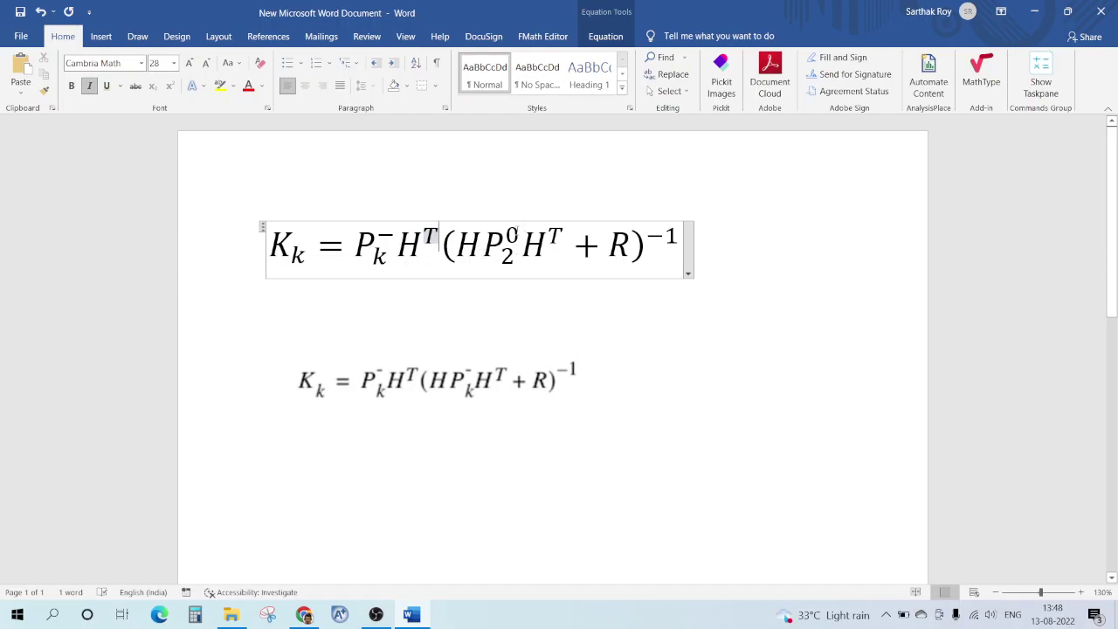
# Replace the superscript of the P inside the parentheses with a minus sign and its subscript with k
pyautogui.click(517, 234)
pyautogui.press('BackSpace')
pyautogui.write('-')
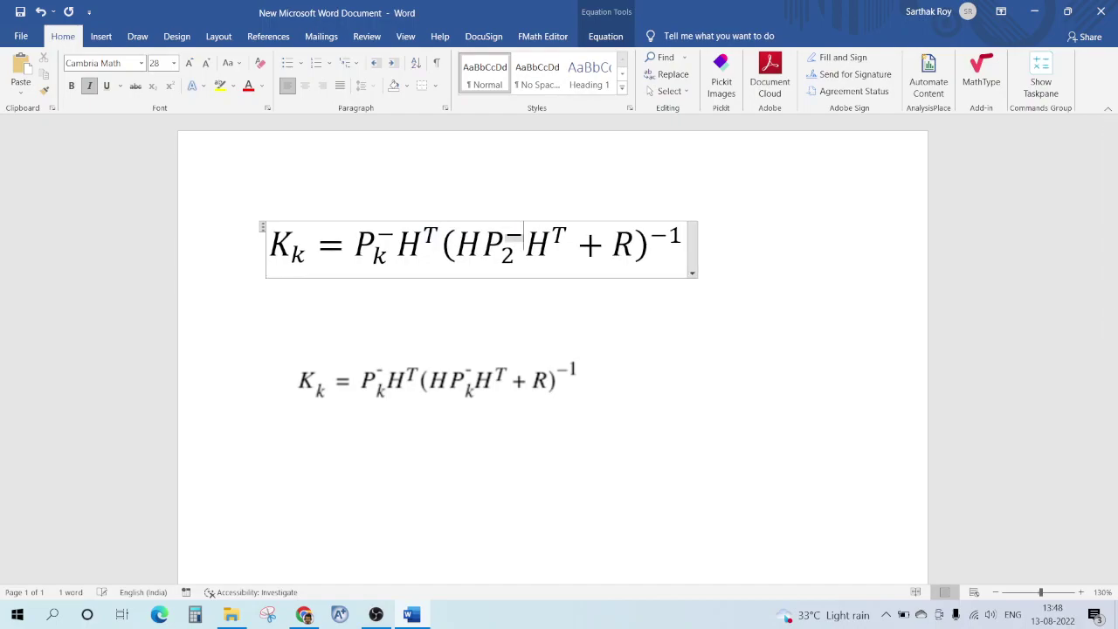
pyautogui.doubleClick(515, 253)
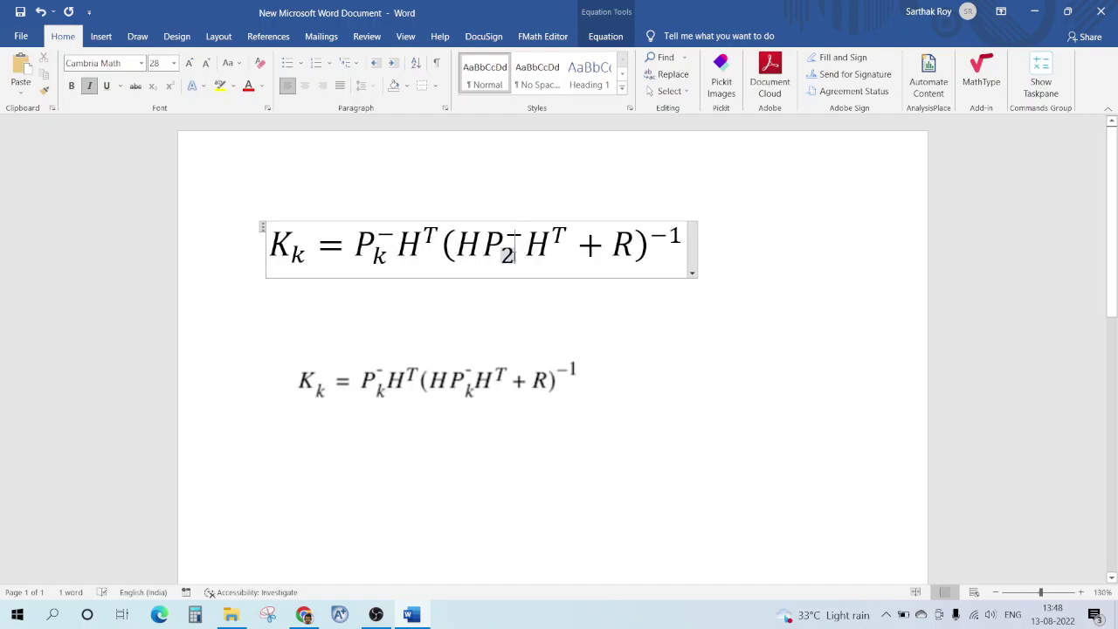
pyautogui.press('BackSpace')
pyautogui.write('k')
pyautogui.click(738, 318)
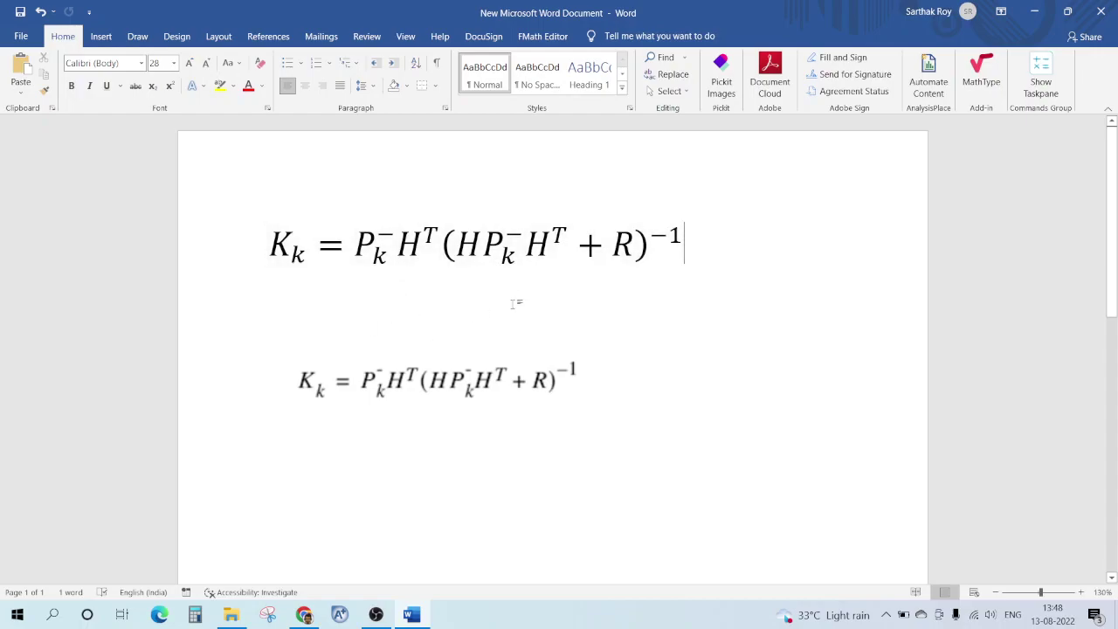
pyautogui.click(109, 38)
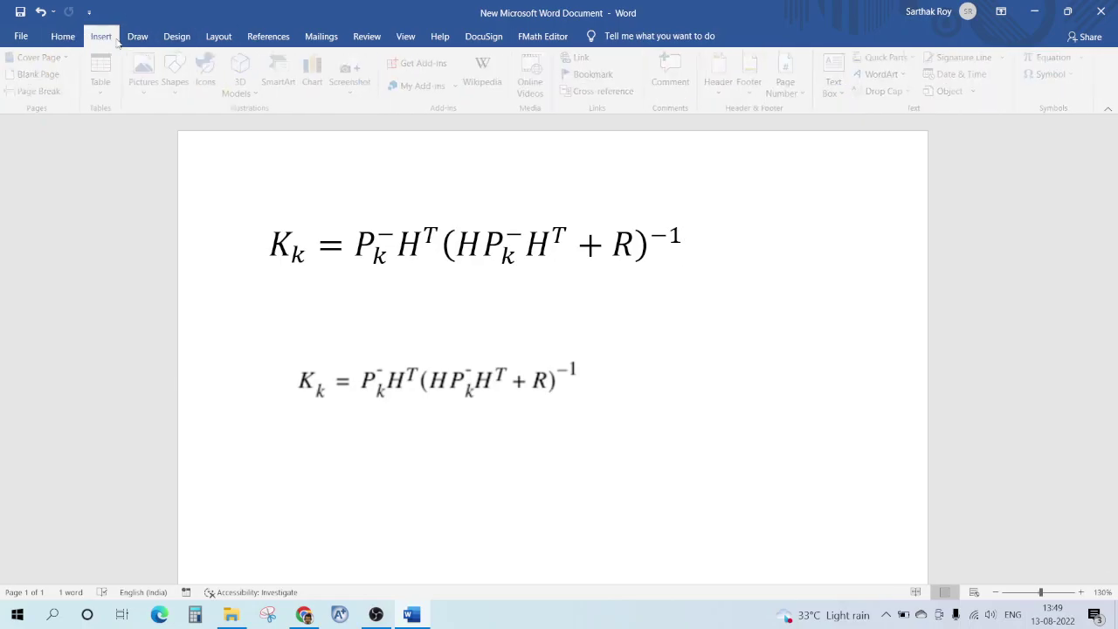
pyautogui.click(1073, 58)
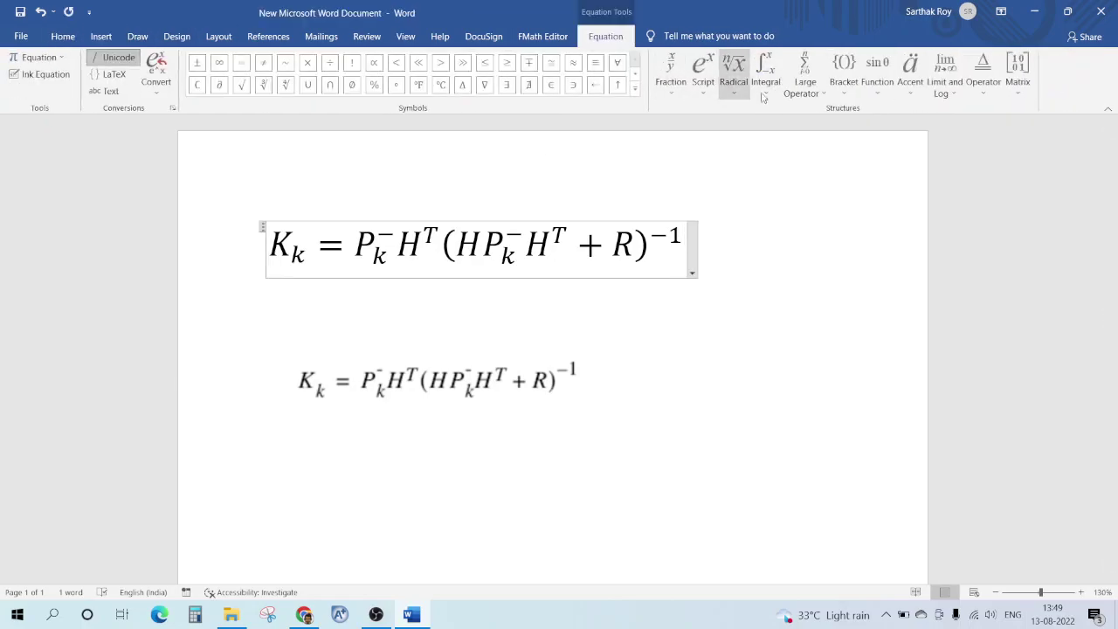
pyautogui.click(766, 70)
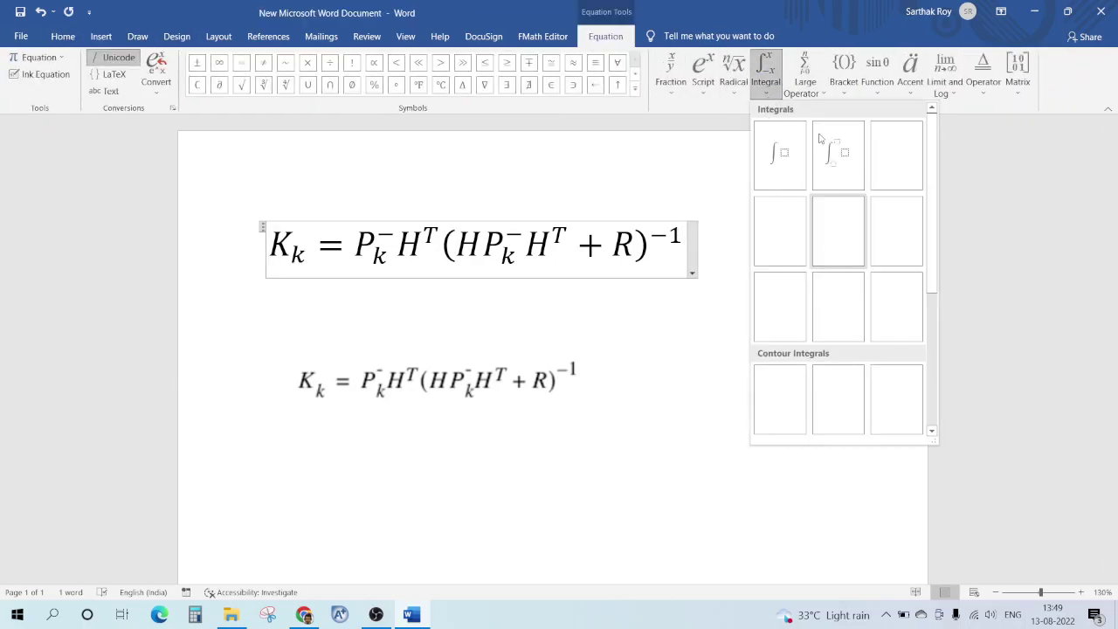
pyautogui.click(843, 69)
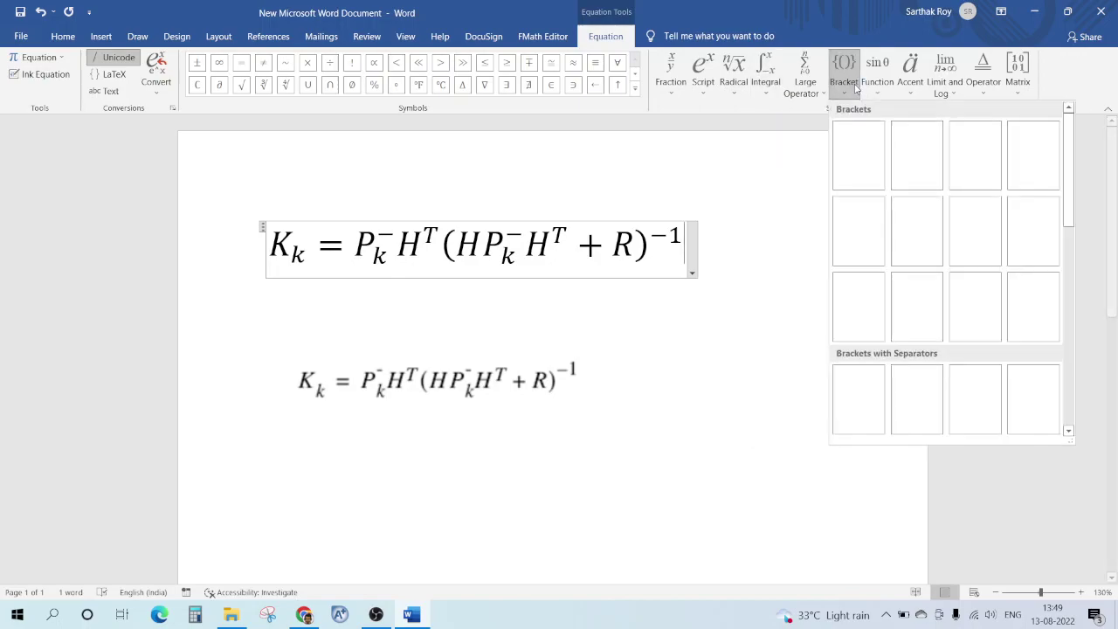
pyautogui.click(46, 74)
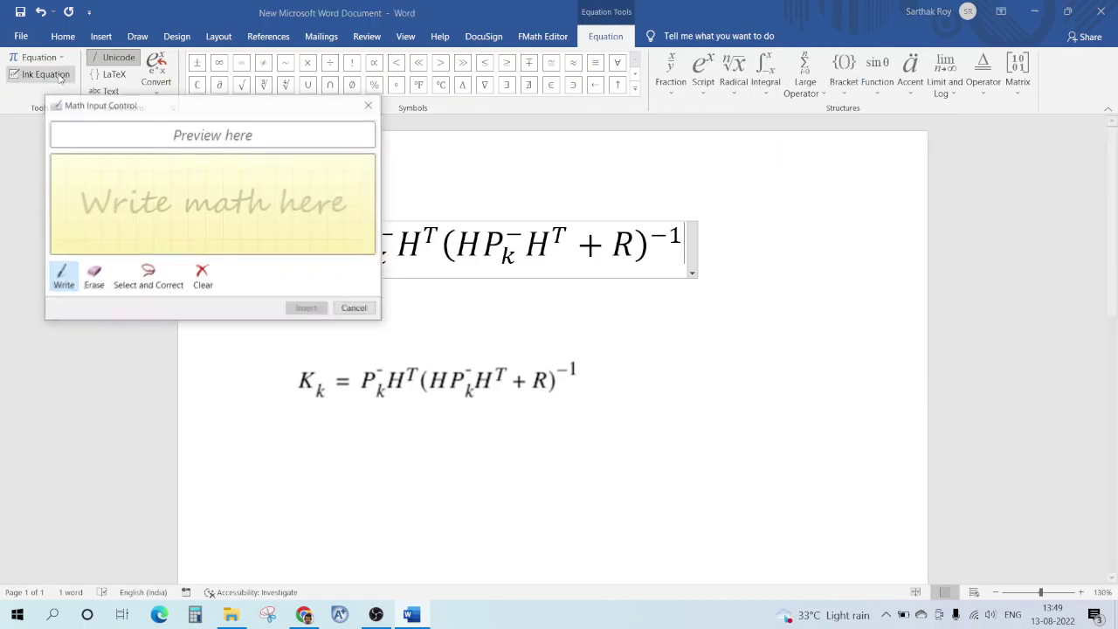
pyautogui.moveTo(188, 180)
pyautogui.mouseDown()
pyautogui.moveTo(259, 174)
pyautogui.moveTo(201, 218)
pyautogui.mouseUp()
pyautogui.moveTo(281, 179); pyautogui.dragTo(289, 236)
pyautogui.click(369, 82)
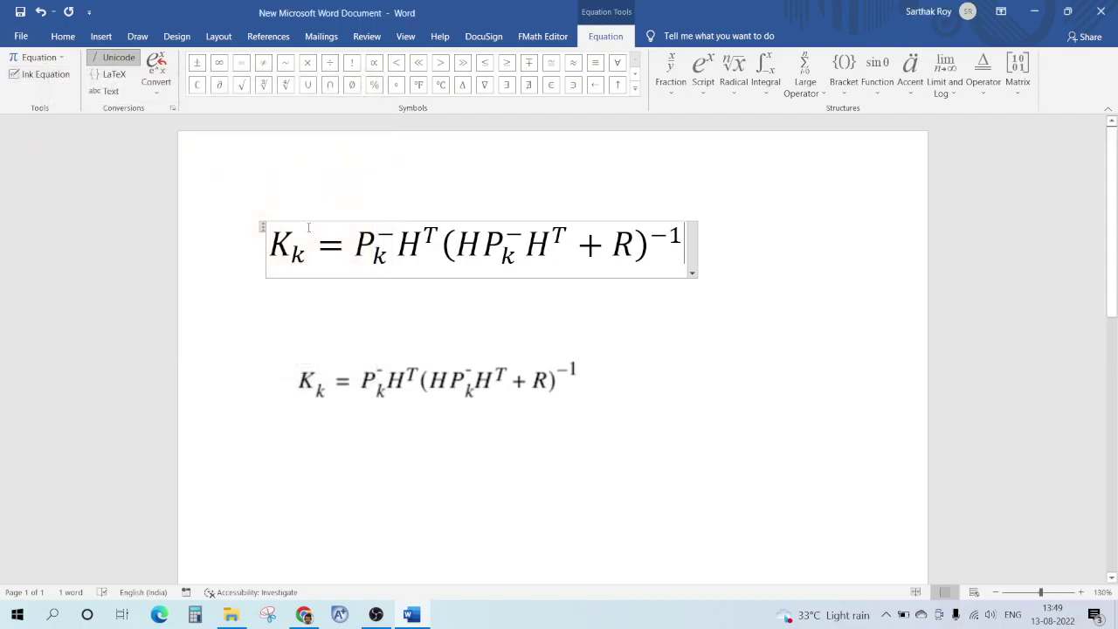